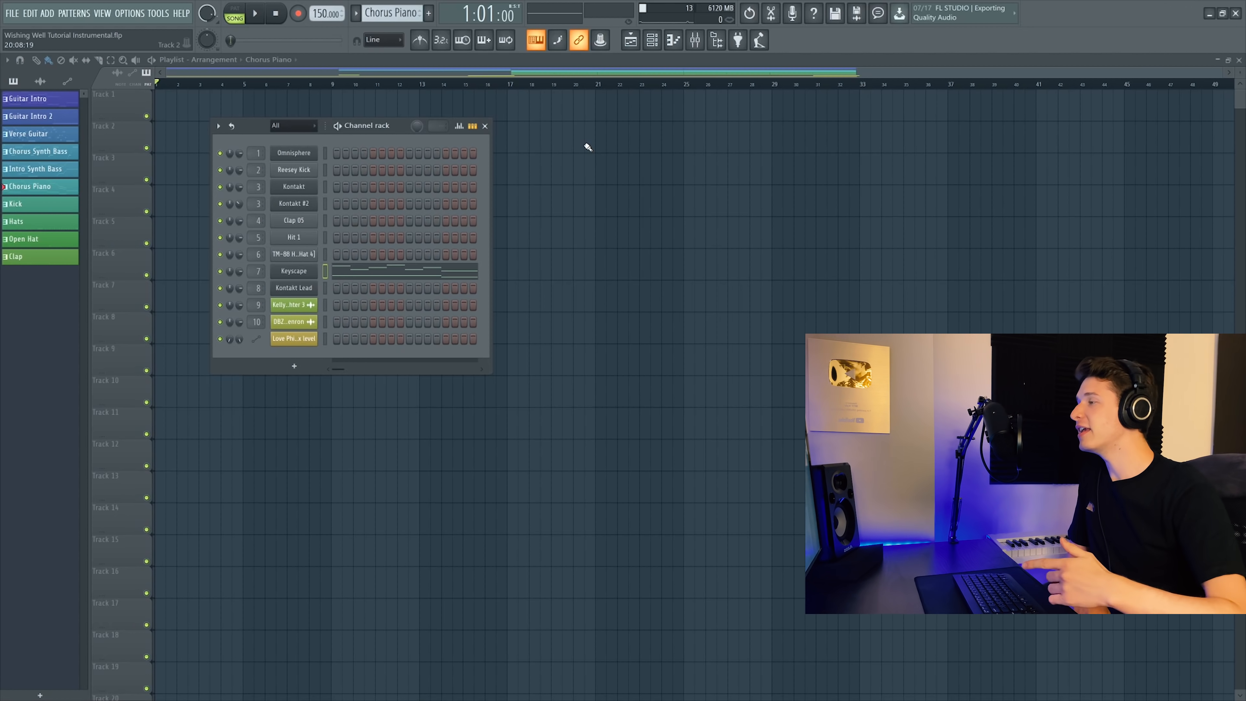
- Inspect the Keyscape piano instrument in the channel rack and play back the Chorus Piano pattern in the piano roll
key("F6")
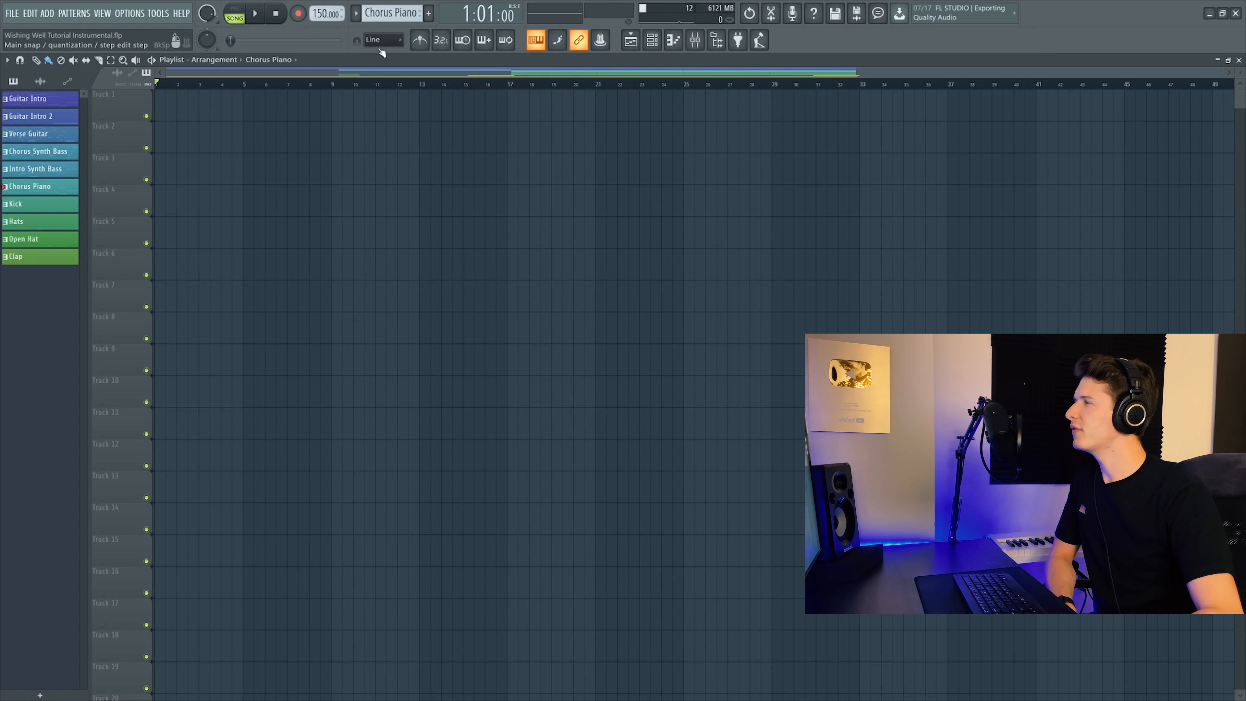
left_click(652, 40)
left_click(297, 271)
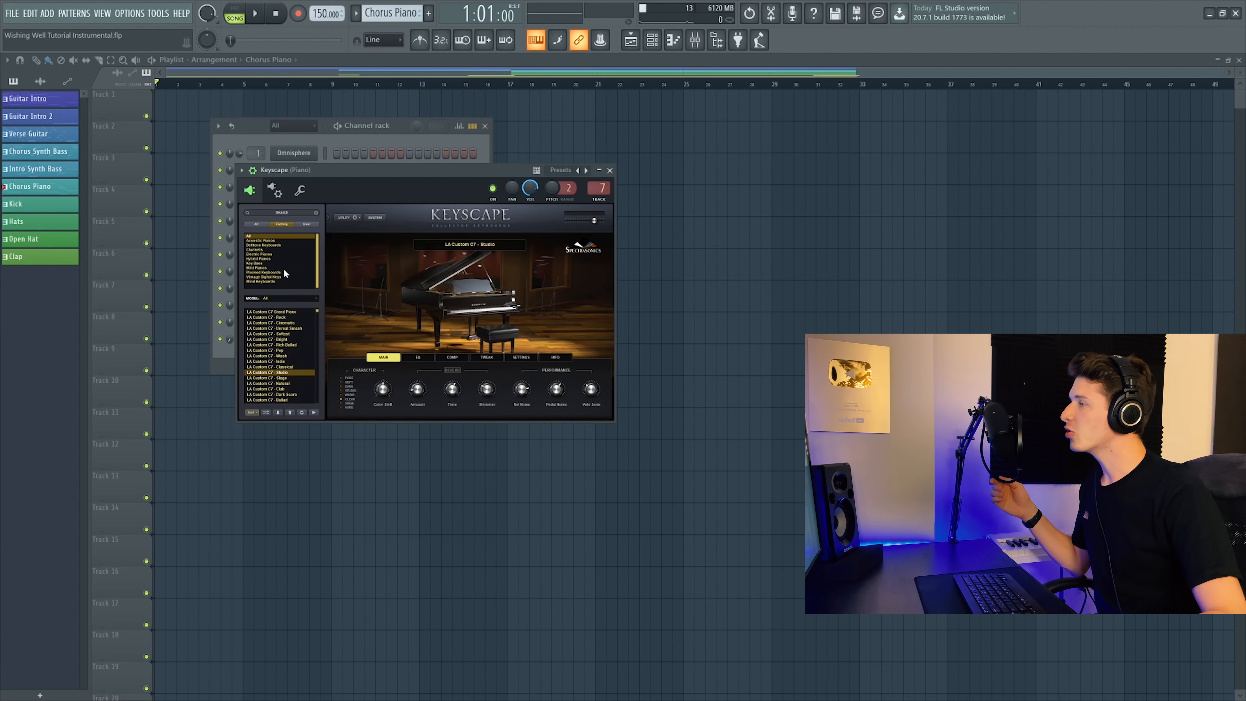
left_click_drag(460, 168, 572, 126)
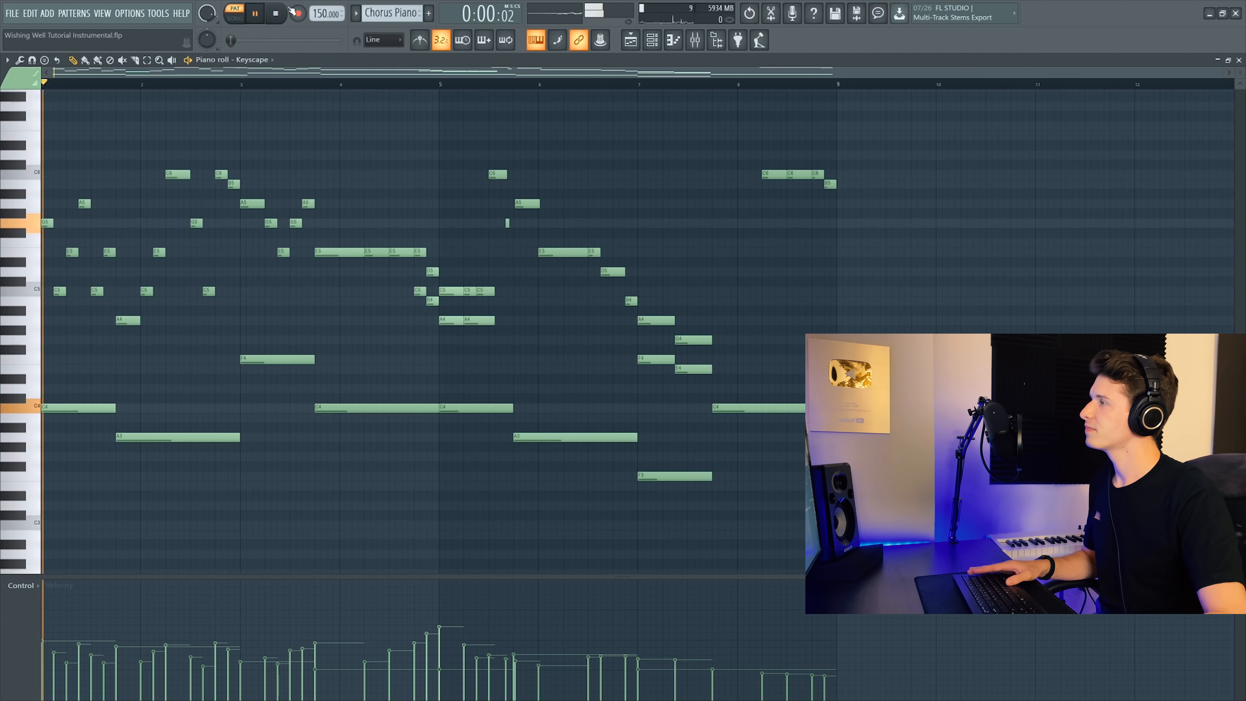
key("space")
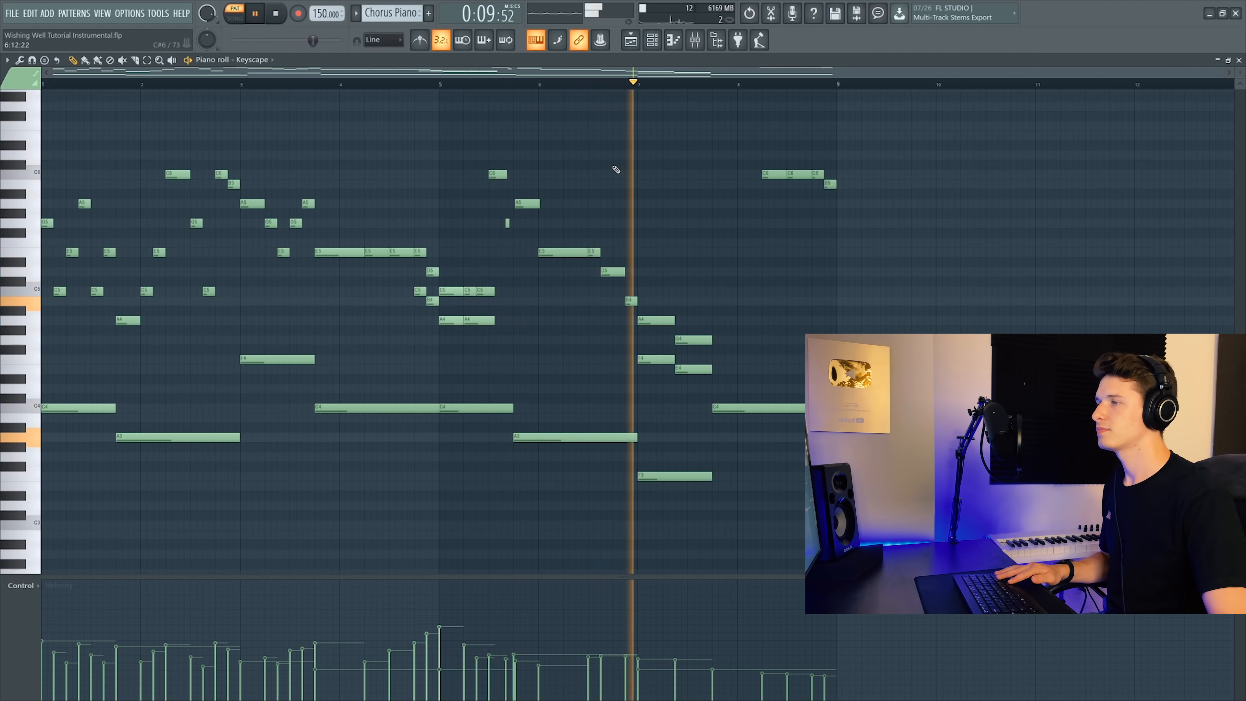
scroll(615, 167, "down", 1)
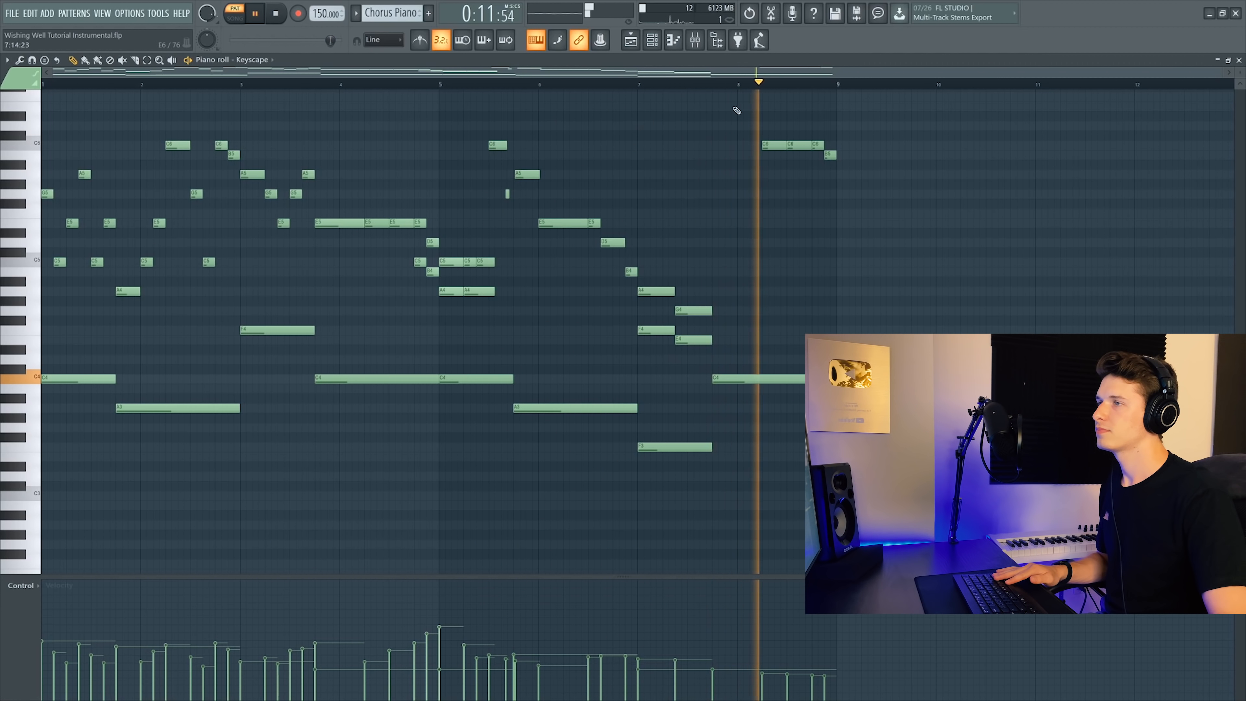
- Inspect Fruity Reeverb 2 and Wider on the Piano mixer track, and switch Wider on
left_click(695, 43)
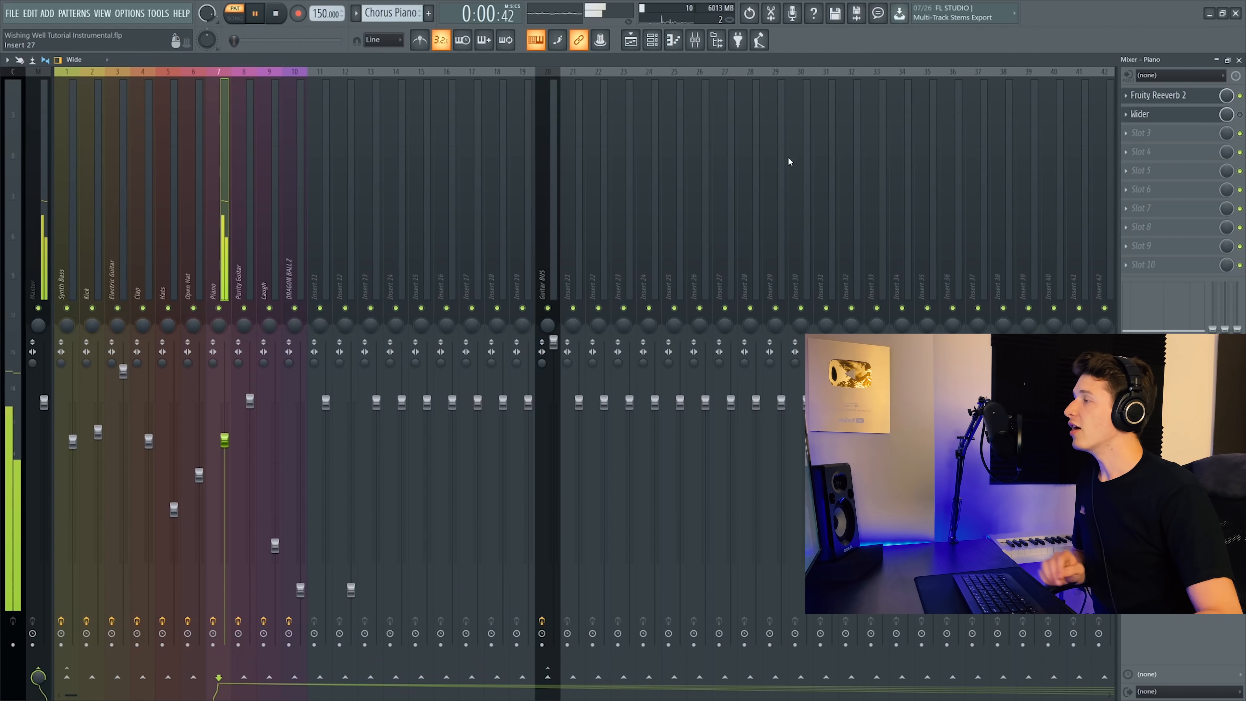
left_click(1209, 100)
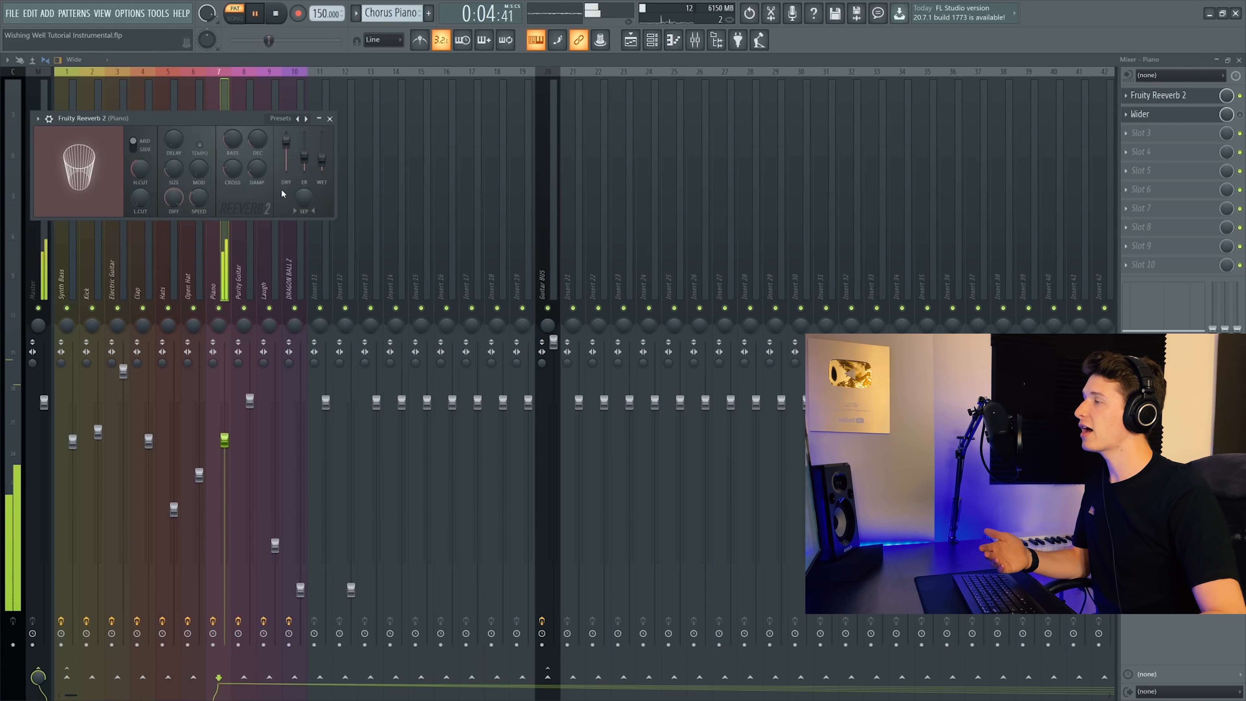
left_click(1139, 119)
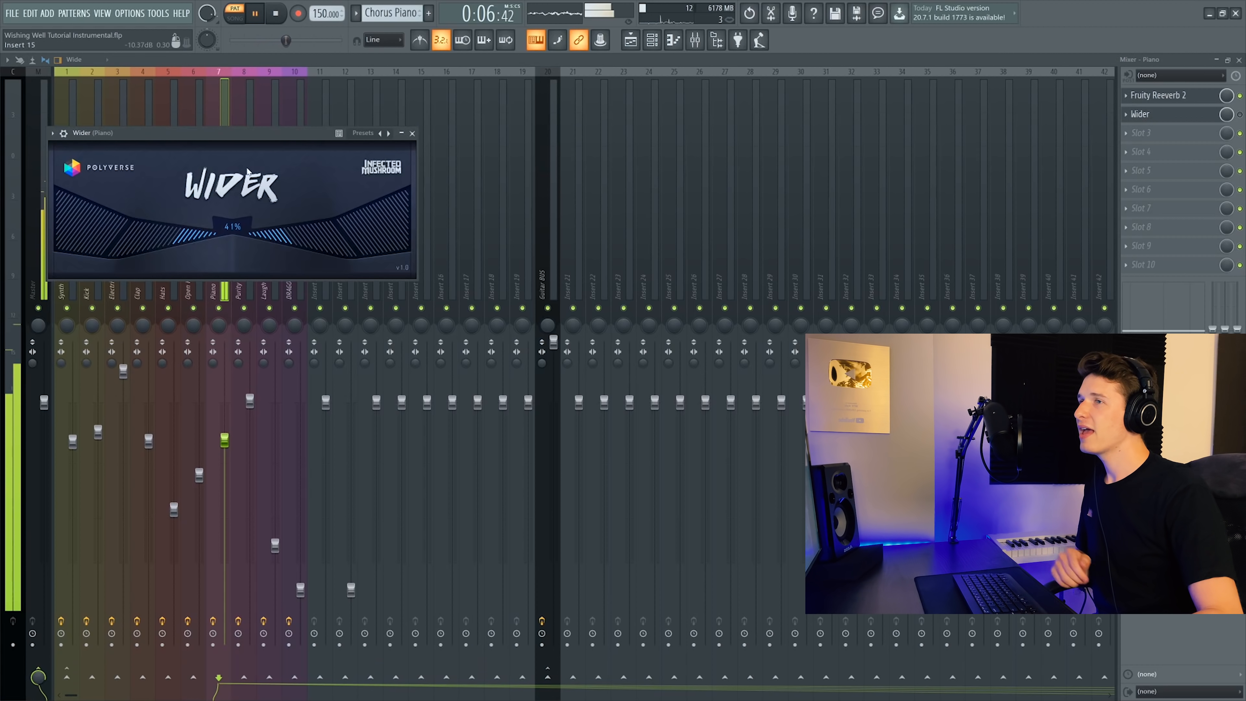
left_click_drag(279, 138, 469, 133)
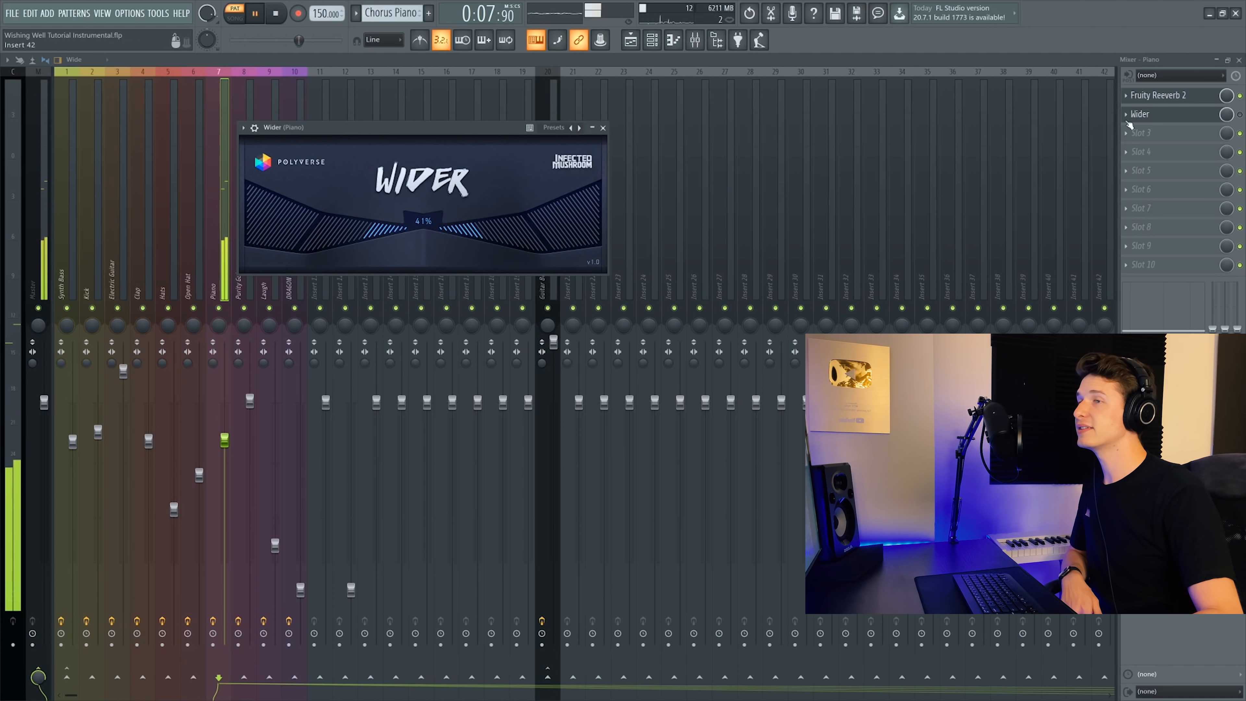
left_click(1239, 114)
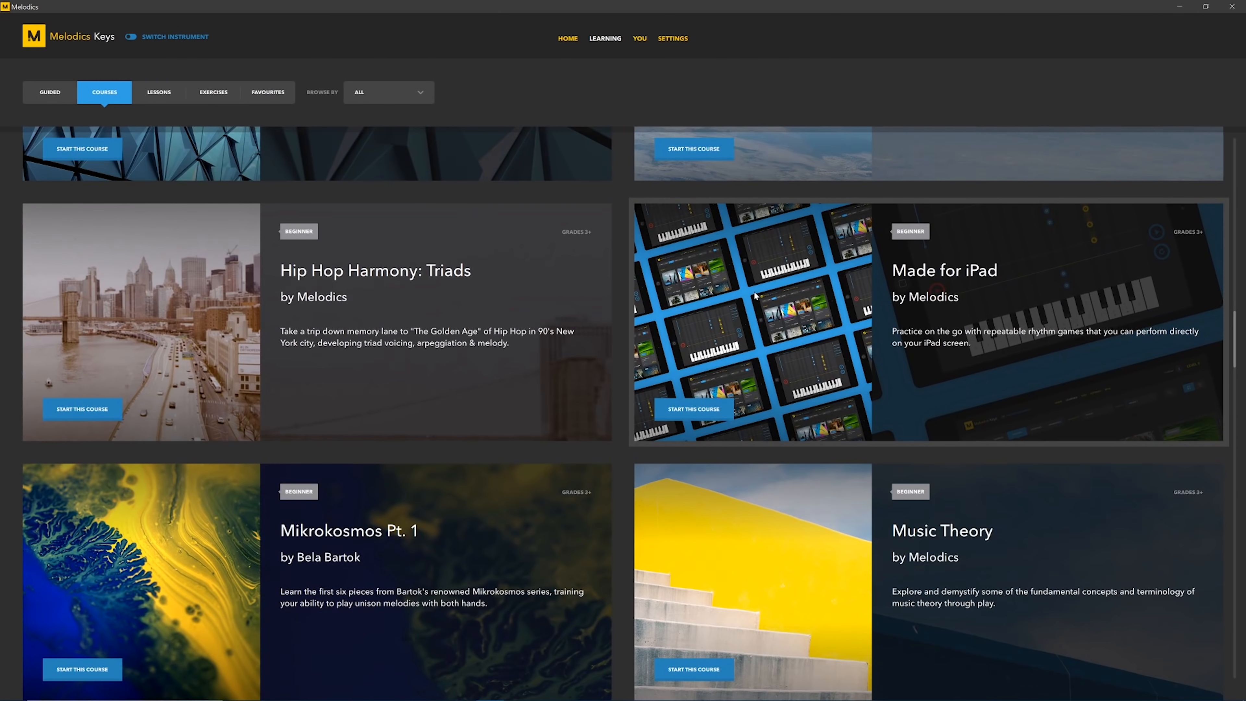
- Browse the courses in Melodics Keys and skip through the lessons by genre to Hip Hop
scroll(753, 290, "down", 3)
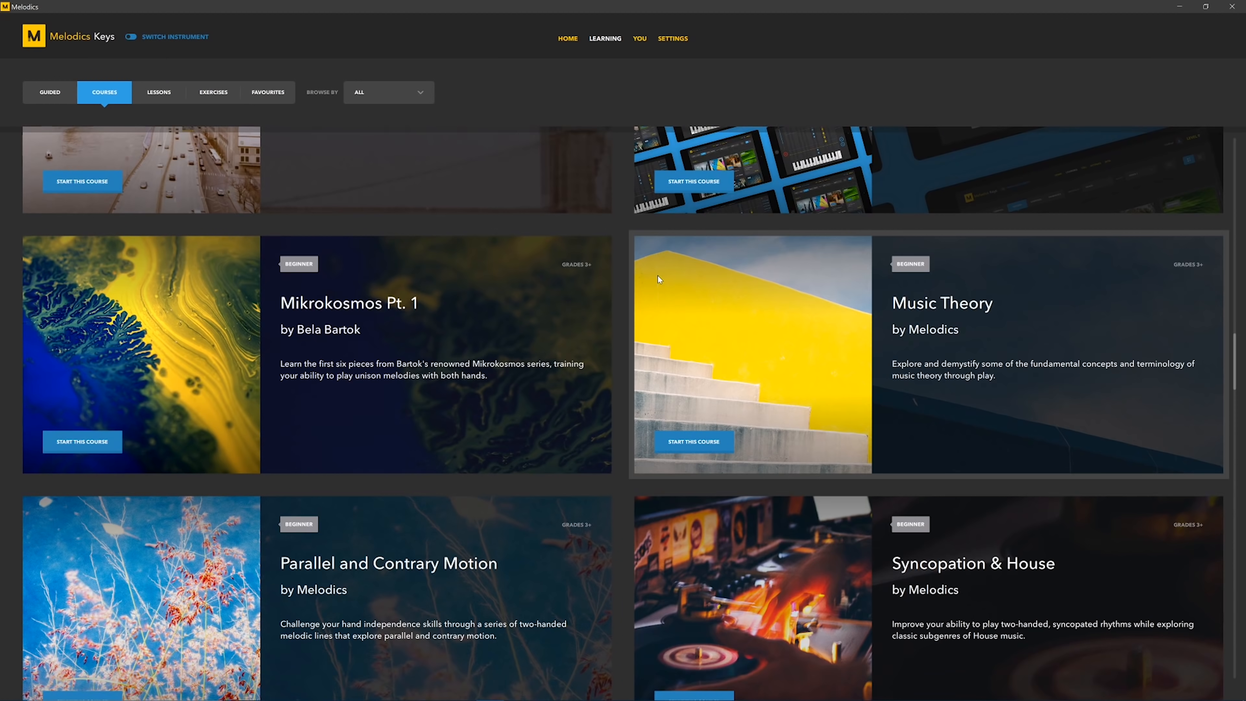
scroll(251, 133, "up", 3)
left_click(173, 90)
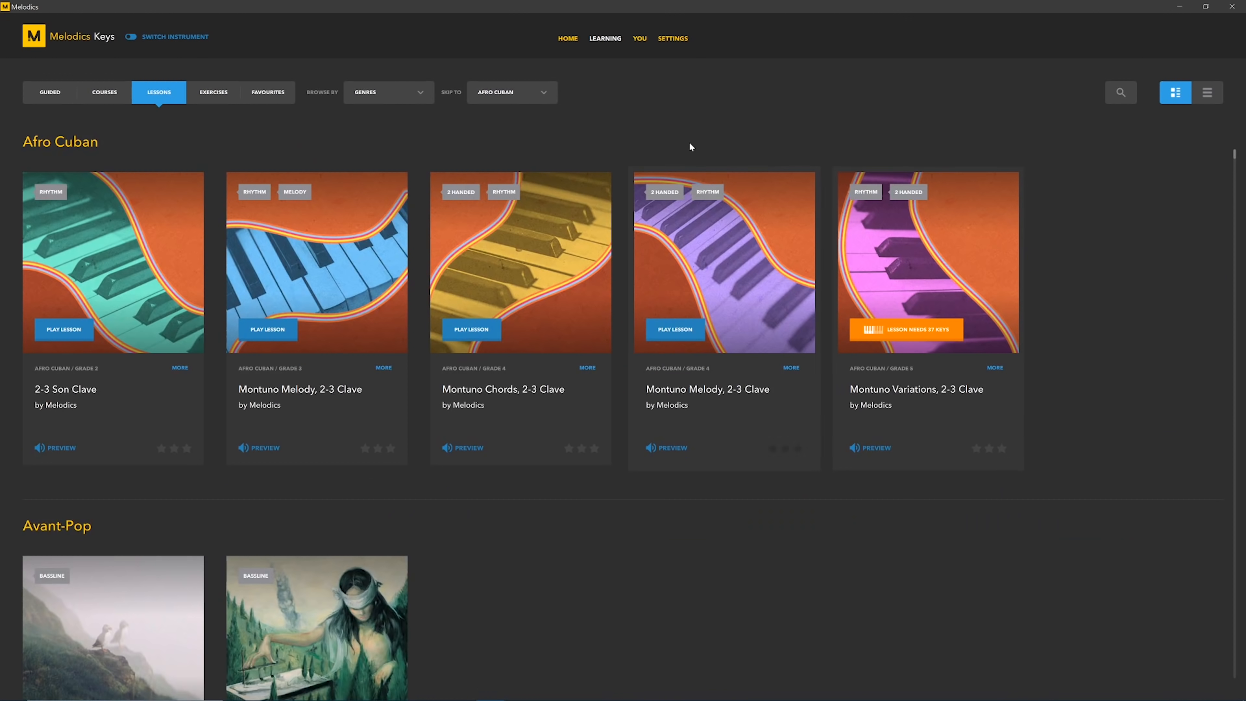
left_click(530, 93)
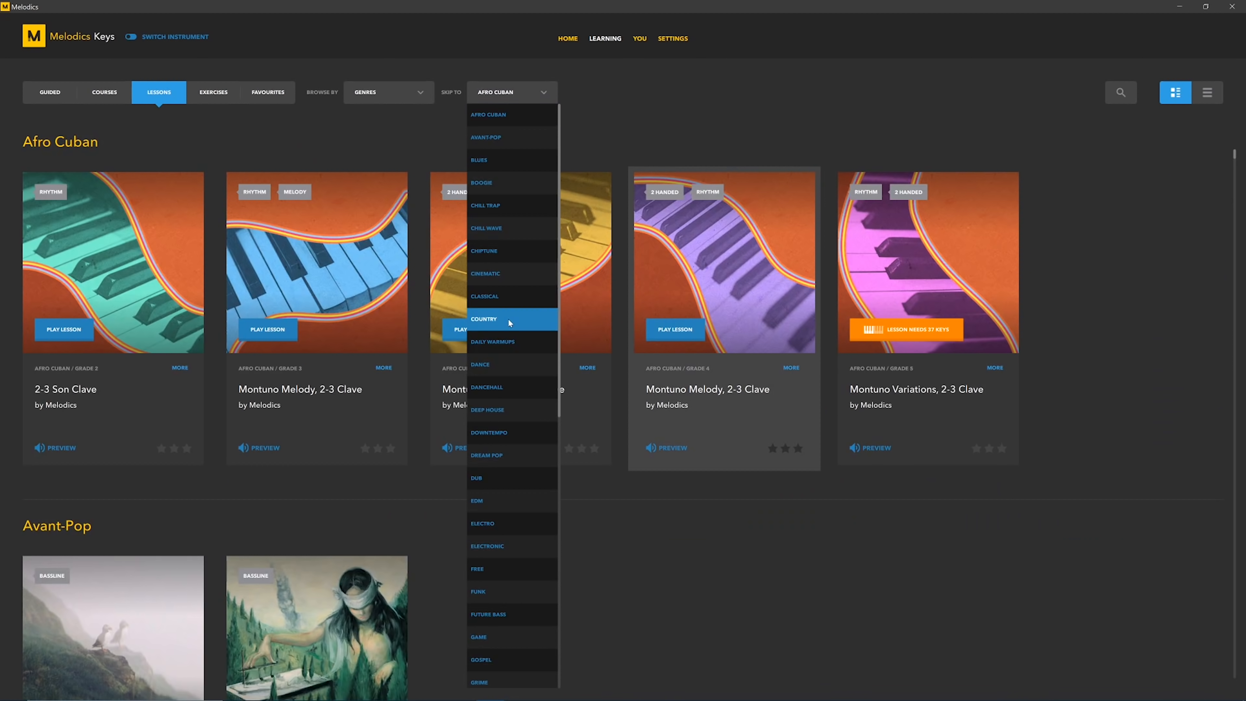
left_click(504, 407)
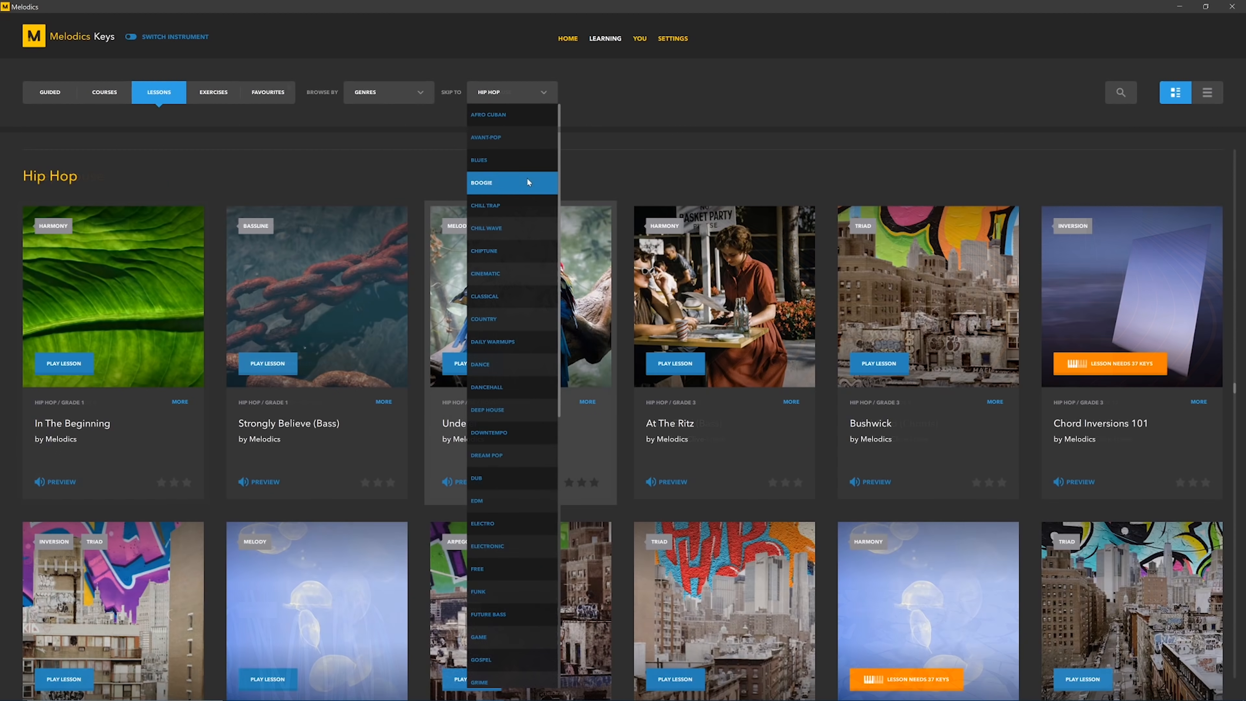
scroll(528, 179, "down", 2)
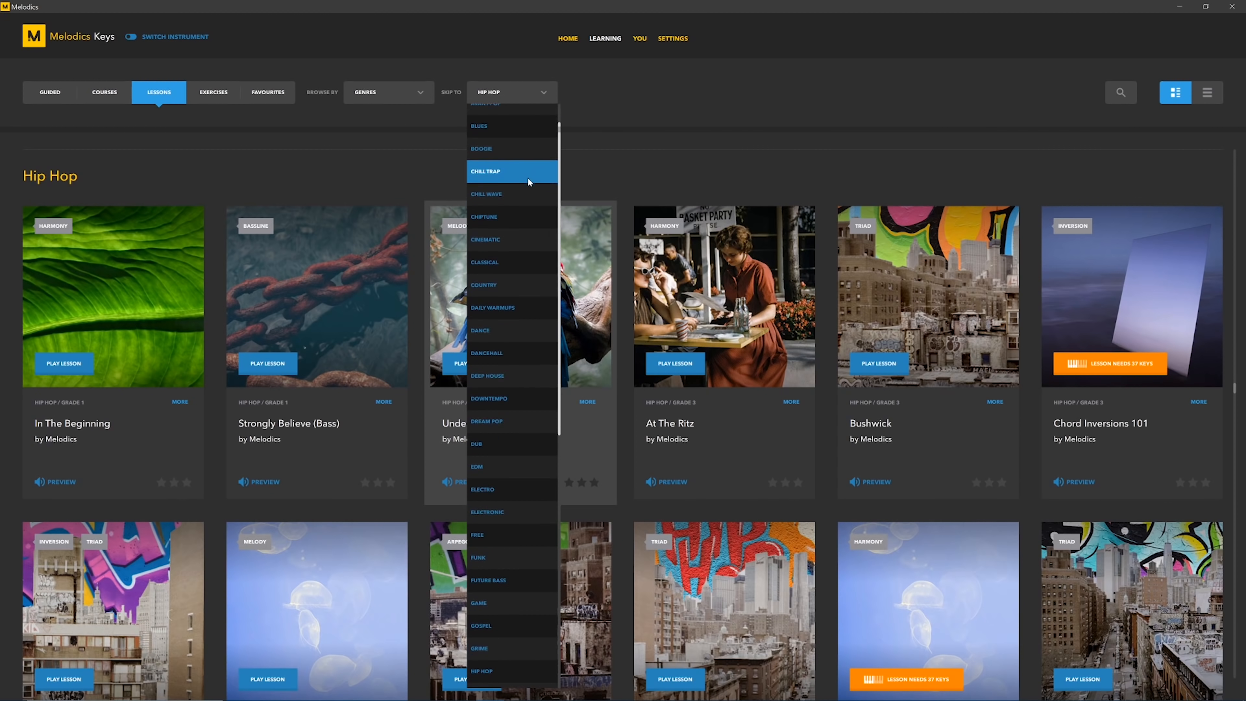
left_click(510, 248)
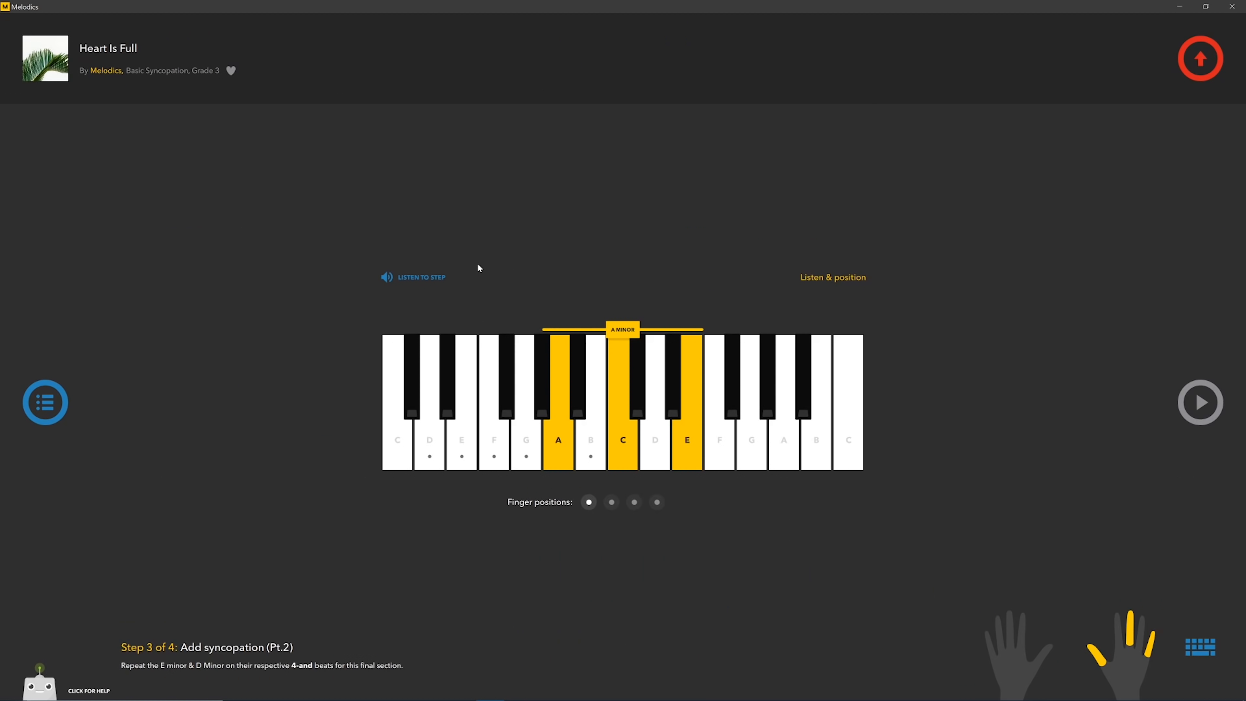
- Listen to the Add syncopation (Pt.2) step of the Heart Is Full lesson and start playing it
left_click(414, 277)
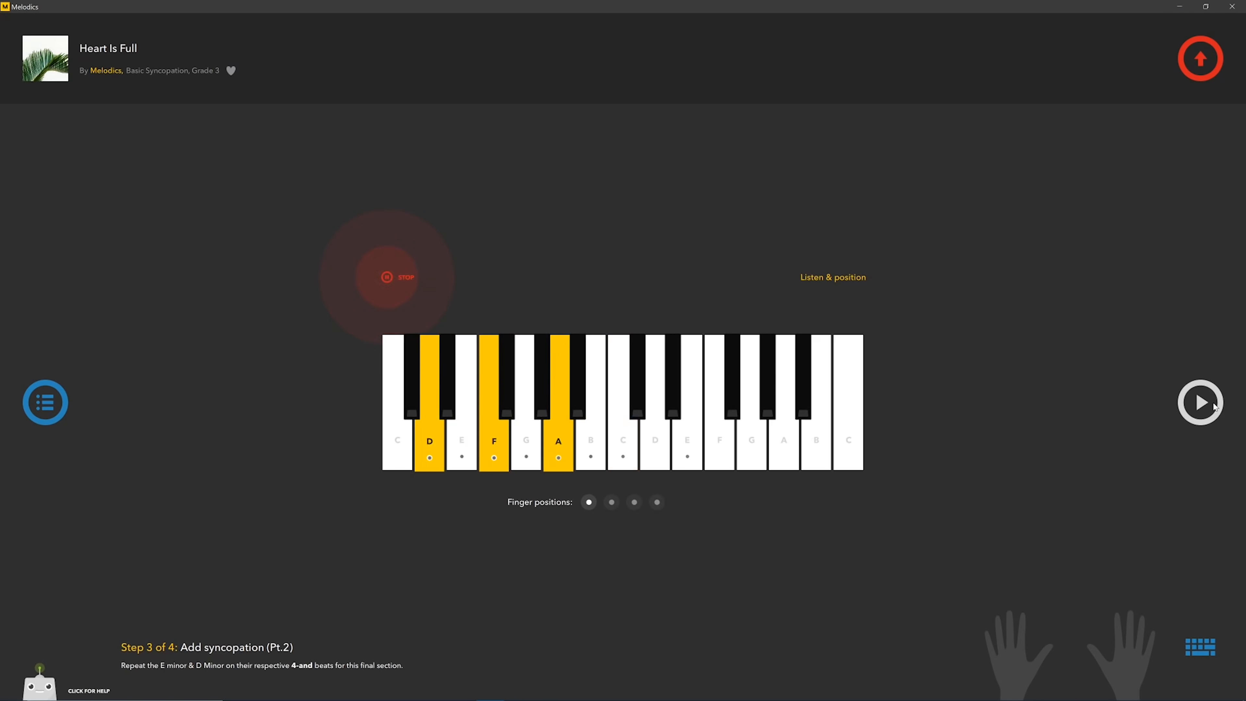
left_click(1201, 411)
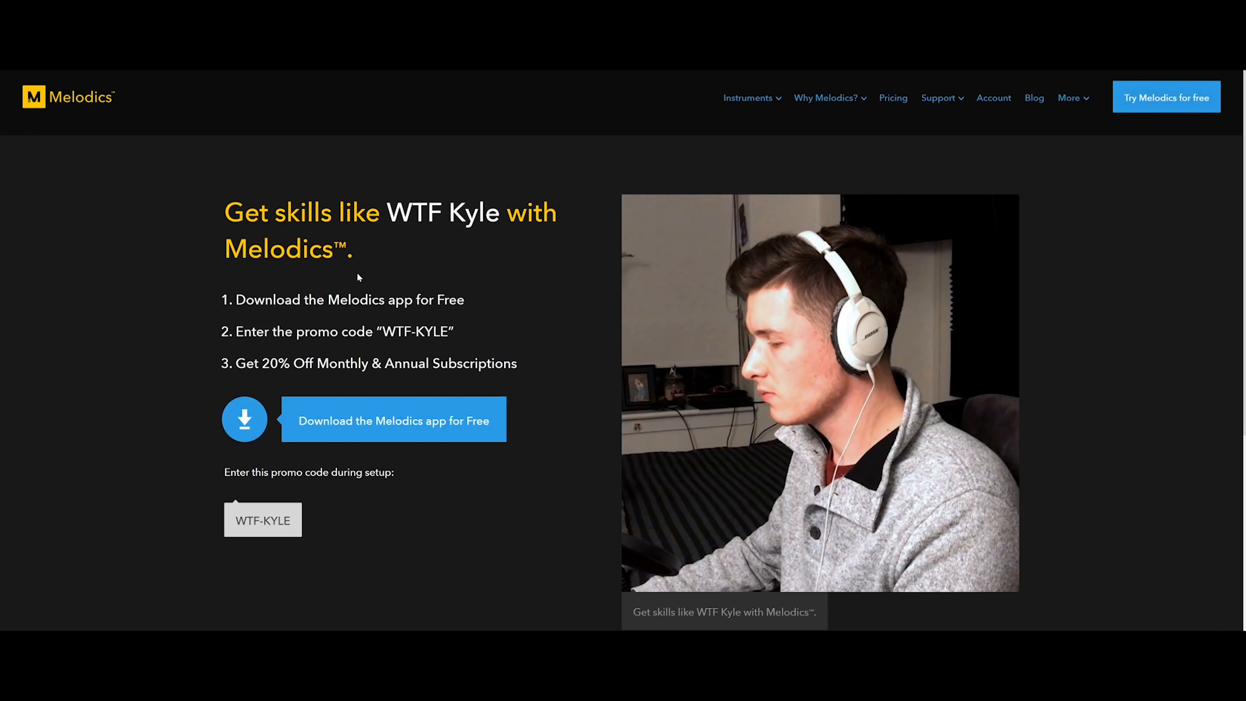
- Start the free Melodics app download on the website and choose a keyboard as the hardware
left_click(442, 401)
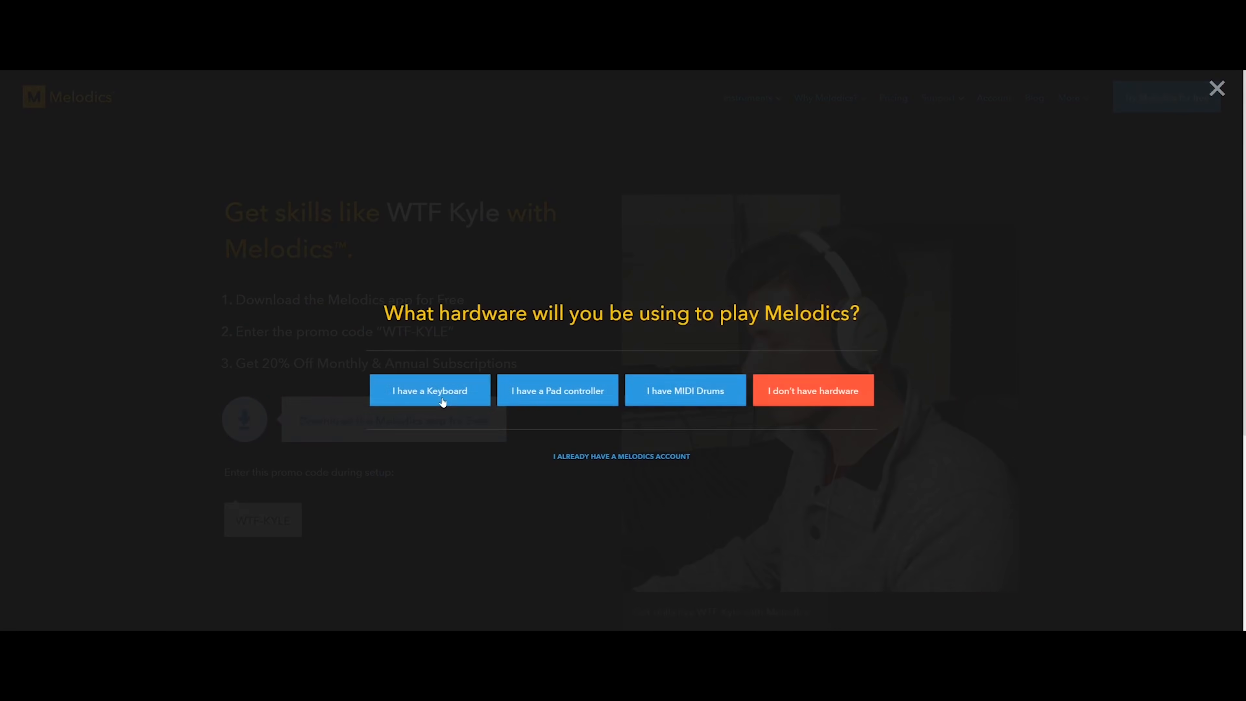
left_click(450, 402)
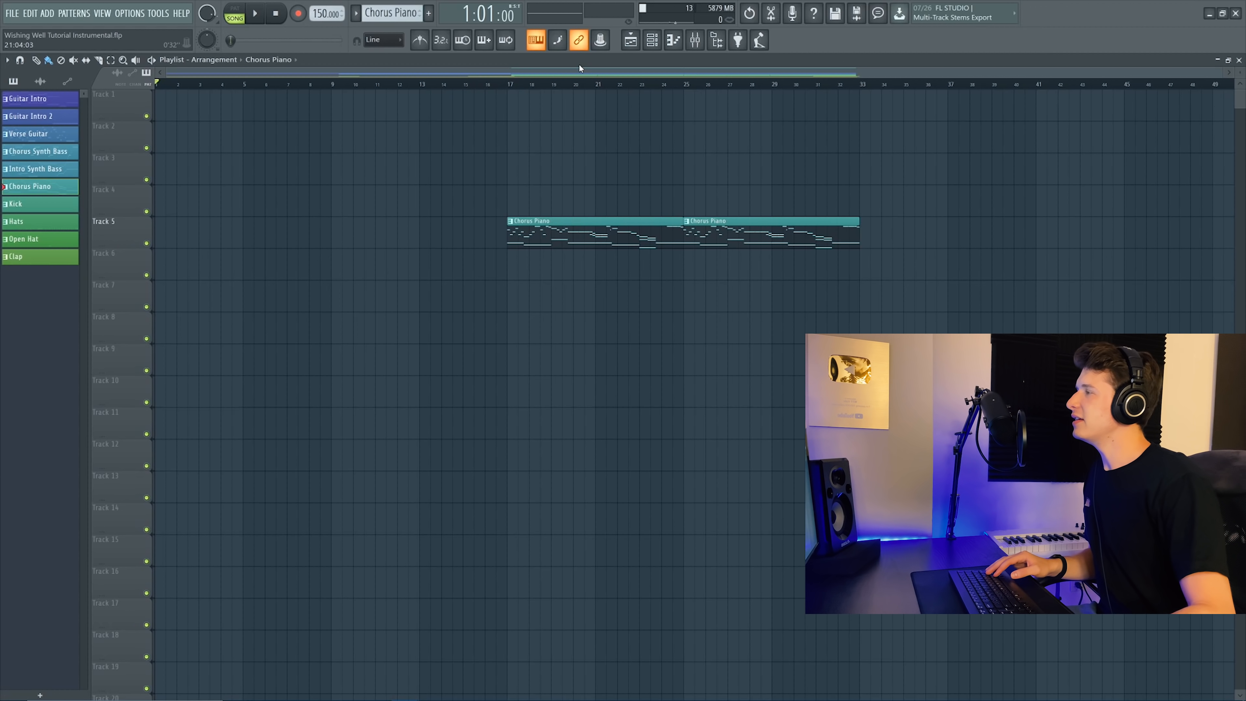
- Inspect the Kontakt electric guitar's settings and effects pages in FL Studio, and play back the Guitar Intro pattern
left_click(652, 40)
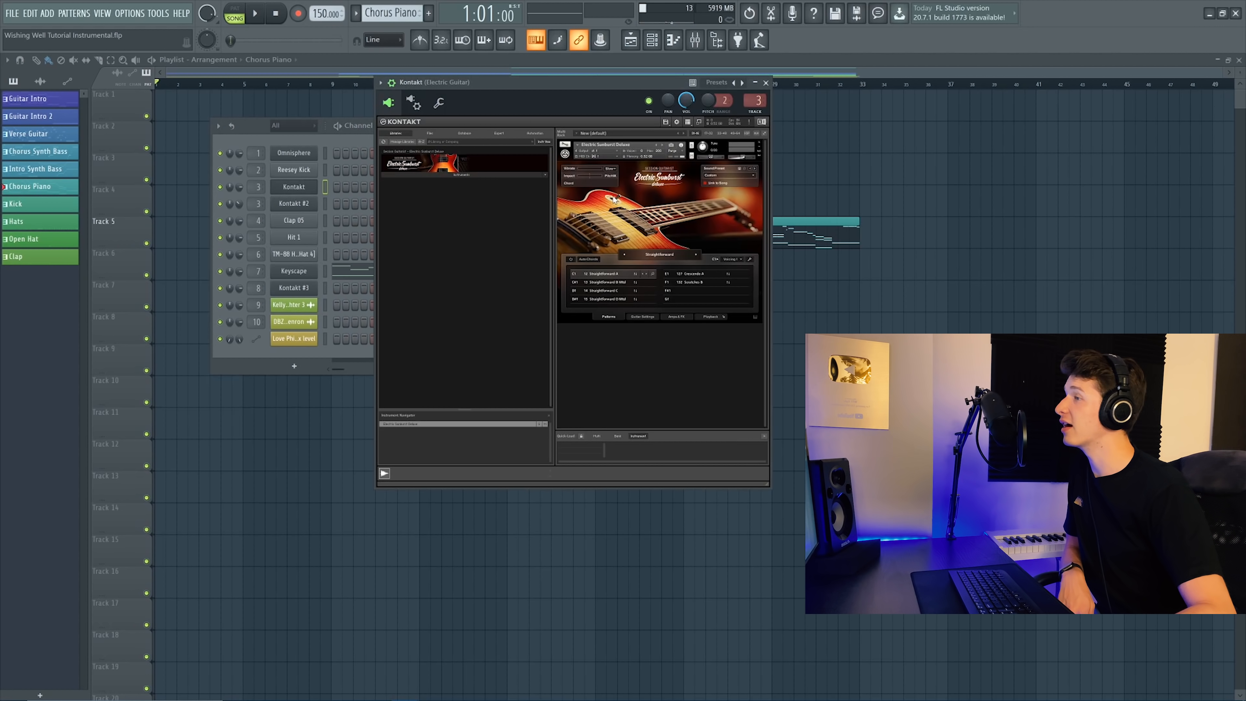
left_click(642, 317)
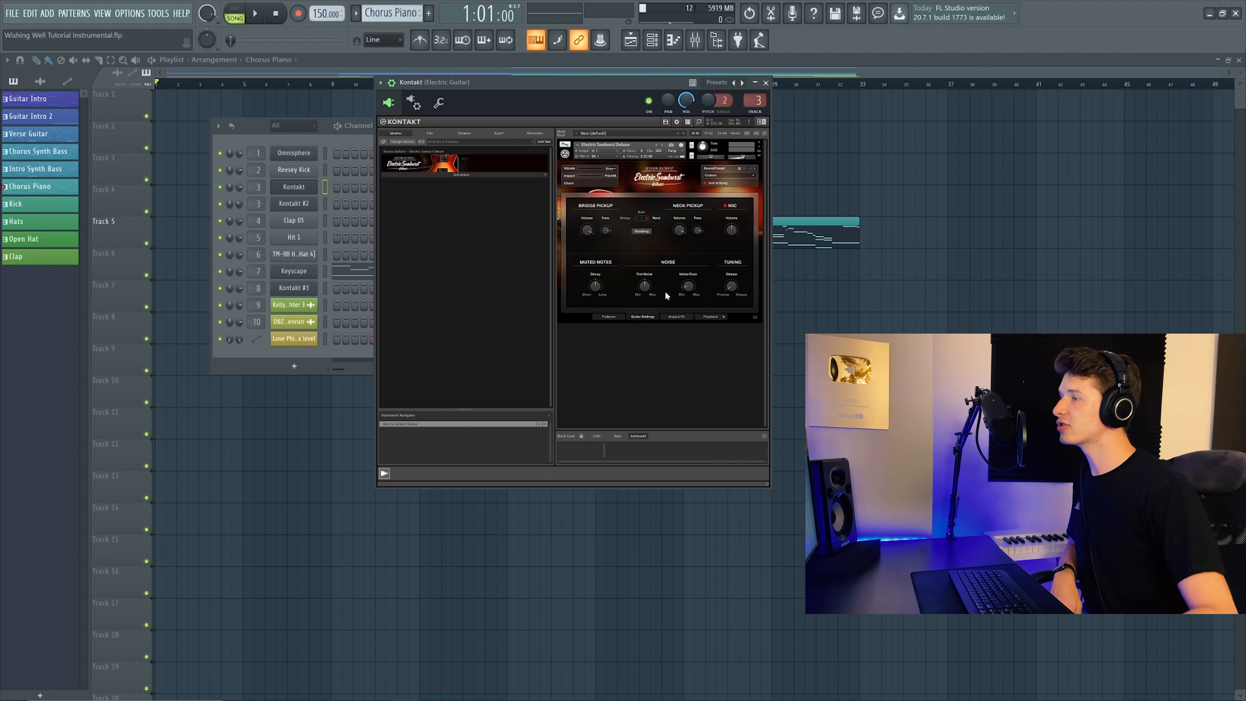
left_click(677, 317)
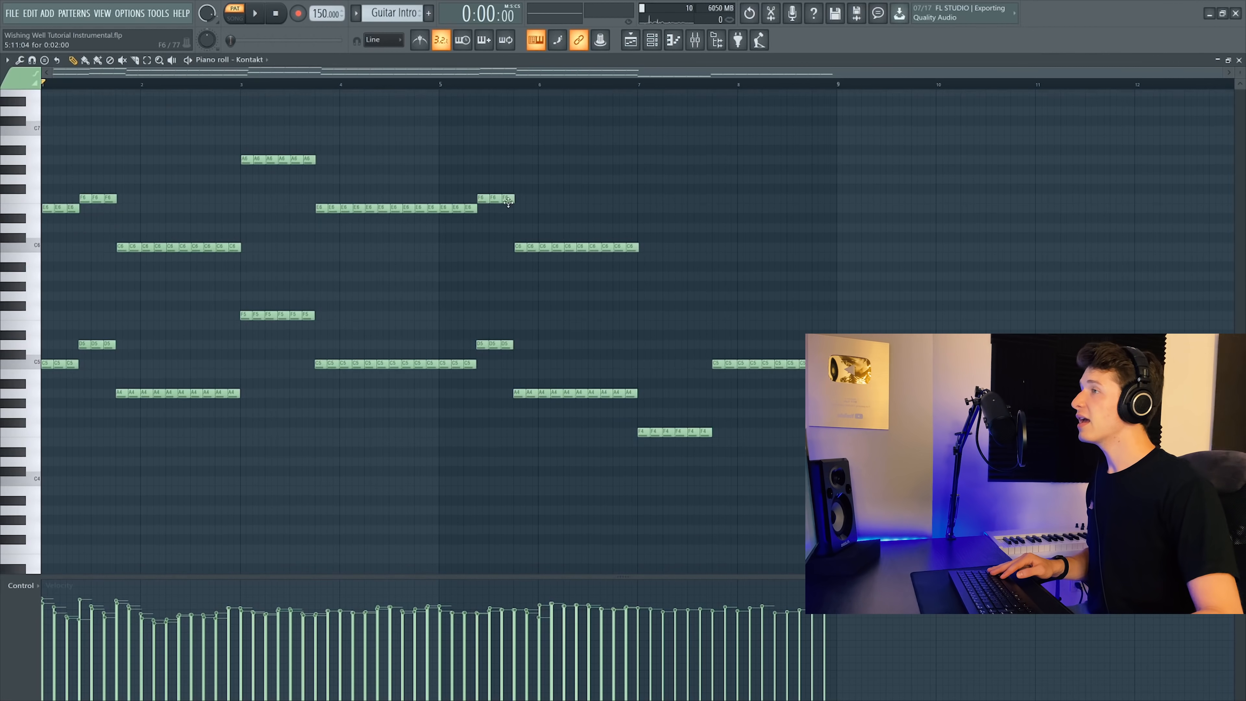
scroll(508, 202, "up", 1)
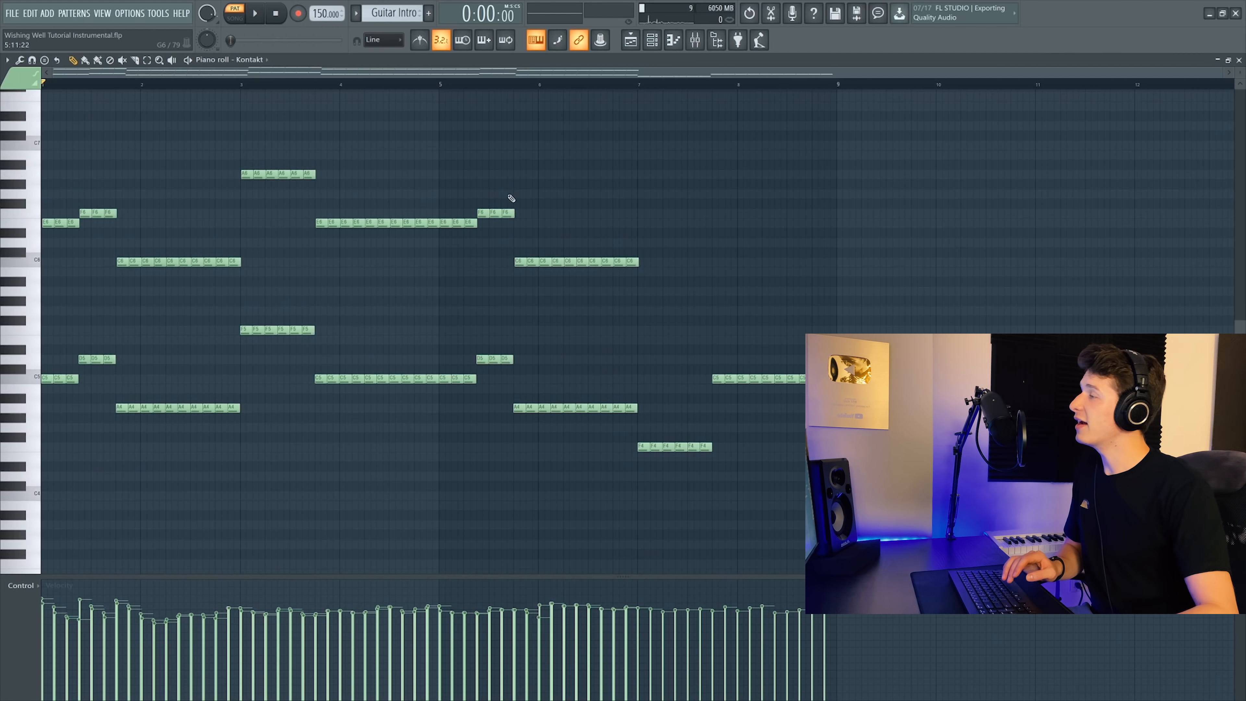
key("space")
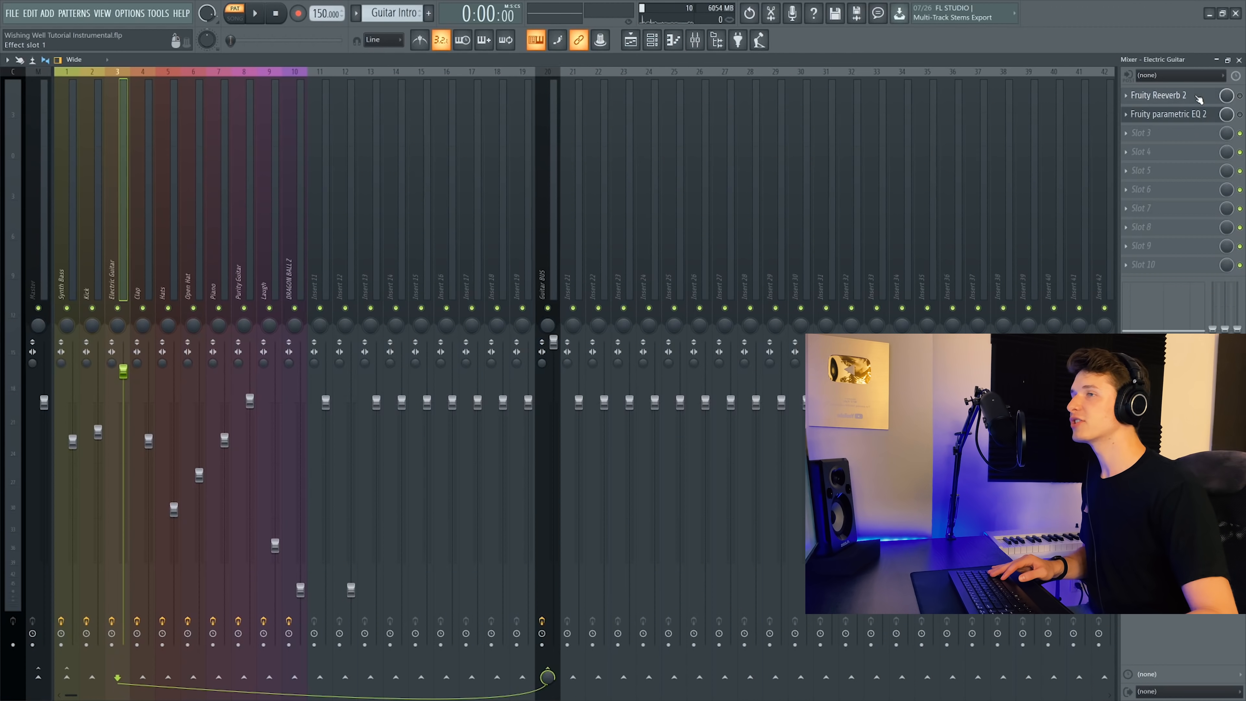
- Switch on Fruity Reeverb 2 and Fruity parametric EQ 2 on the Electric Guitar mixer track while auditioning the pattern
left_click(1196, 96)
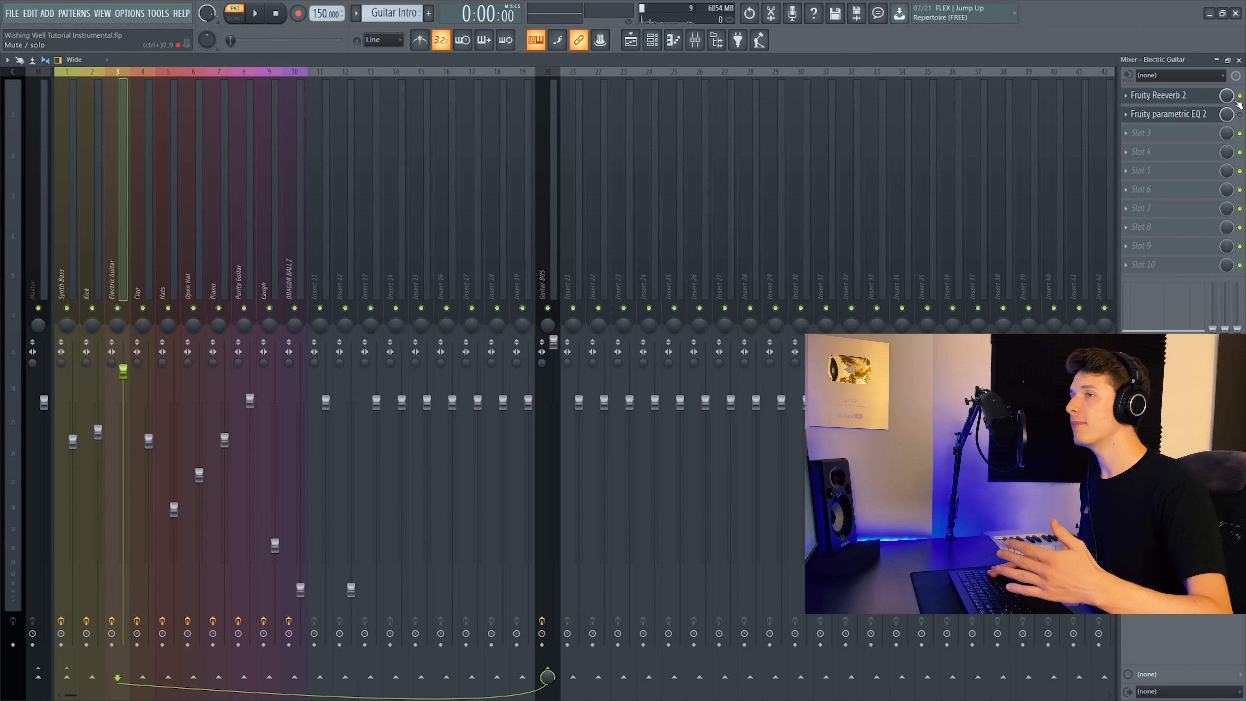
left_click(1198, 97)
key("space")
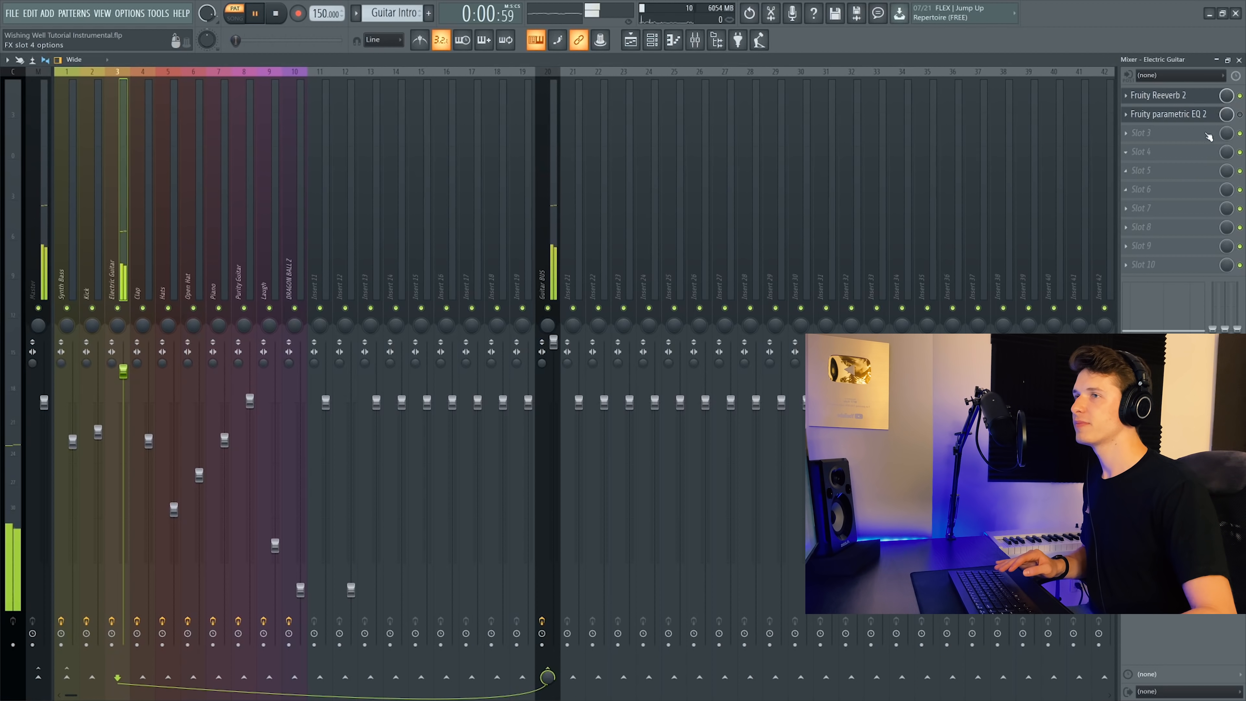
left_click(1196, 117)
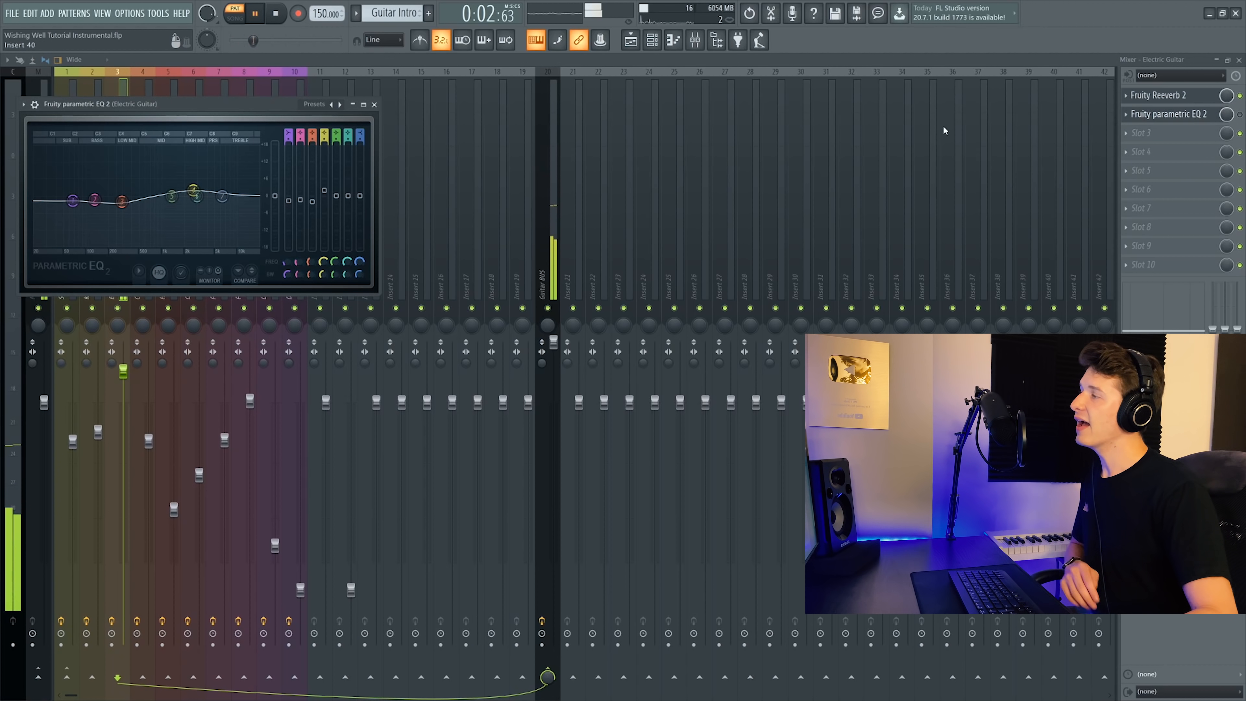
left_click(1239, 114)
left_click(1200, 116)
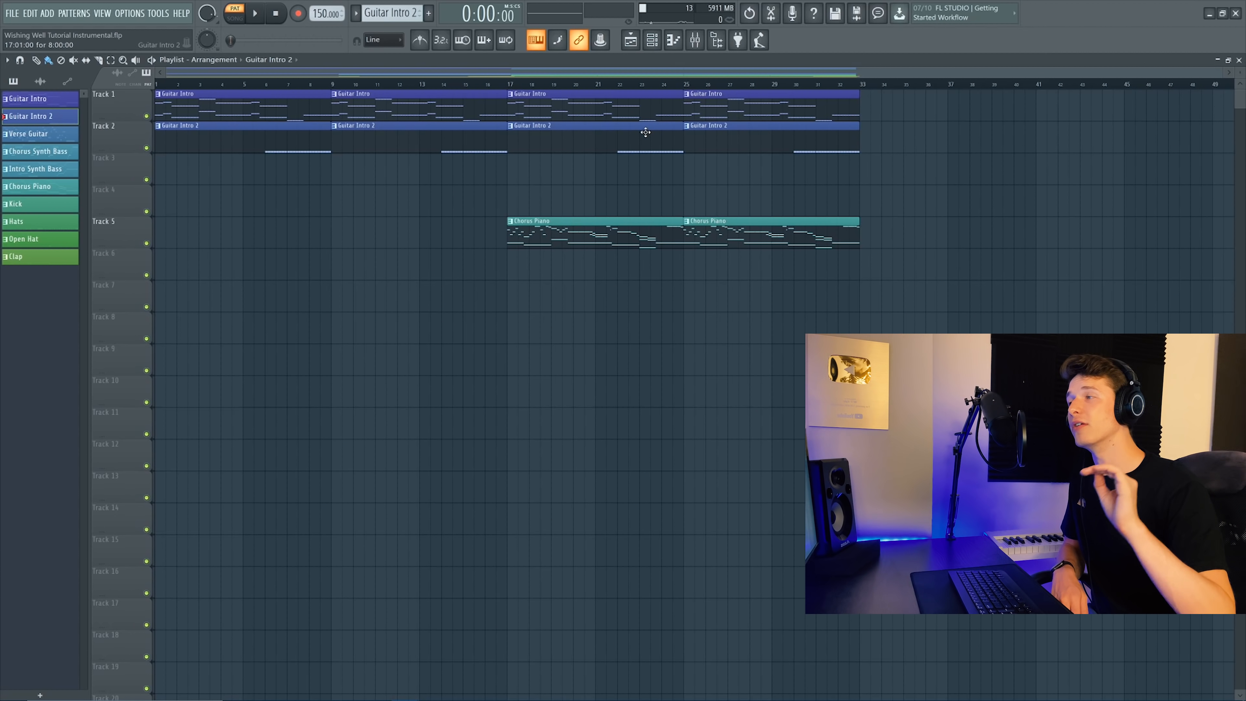
- Inspect the Fruity Love Philter effect on the Guitar BUS mixer track
key("F9")
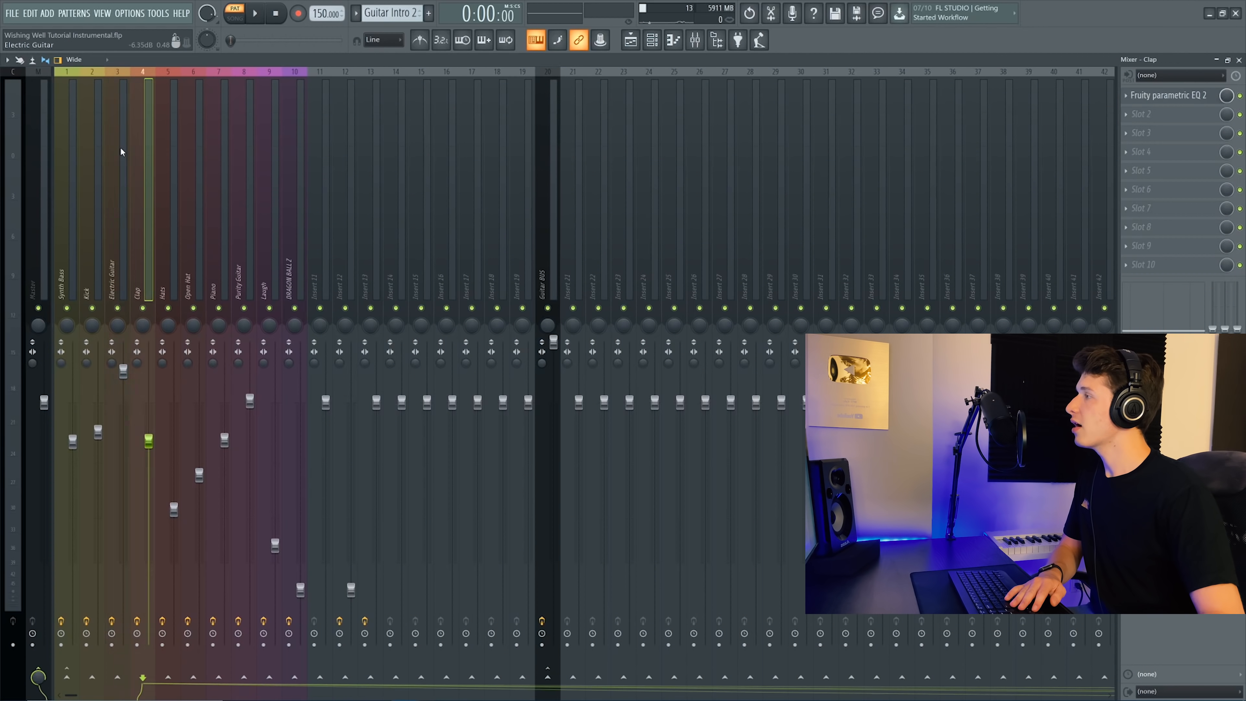
left_click(541, 201)
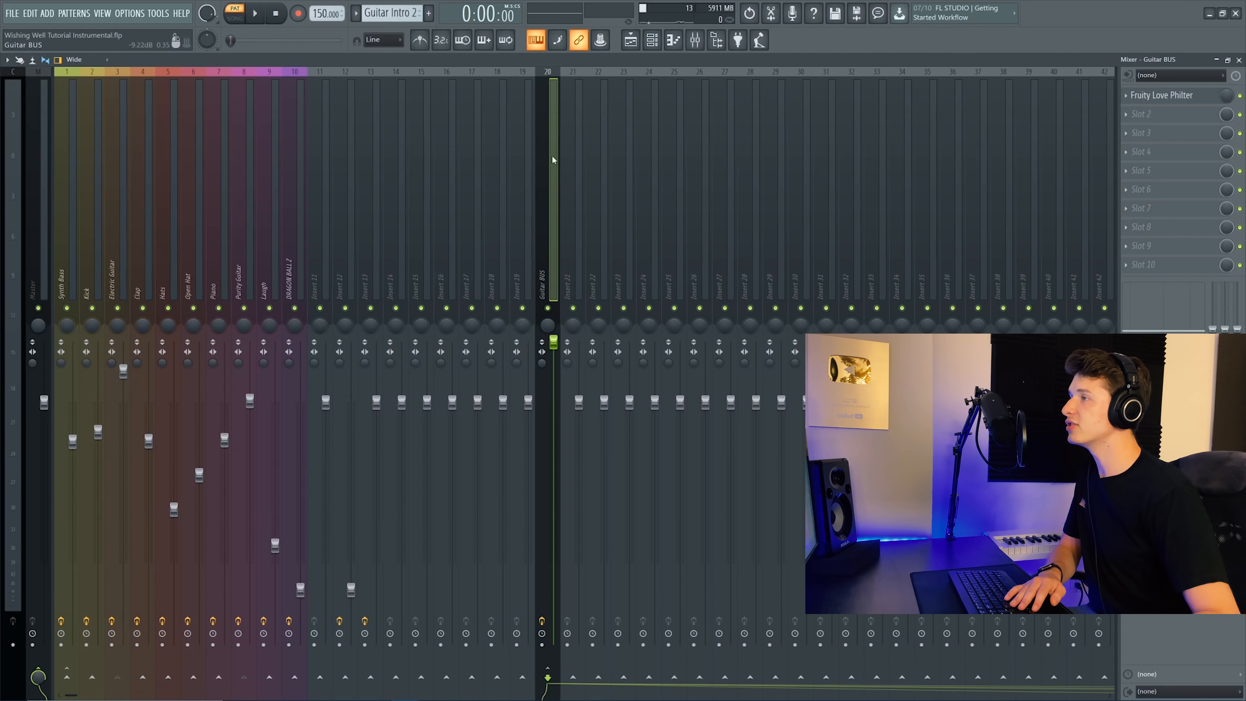
left_click(1189, 94)
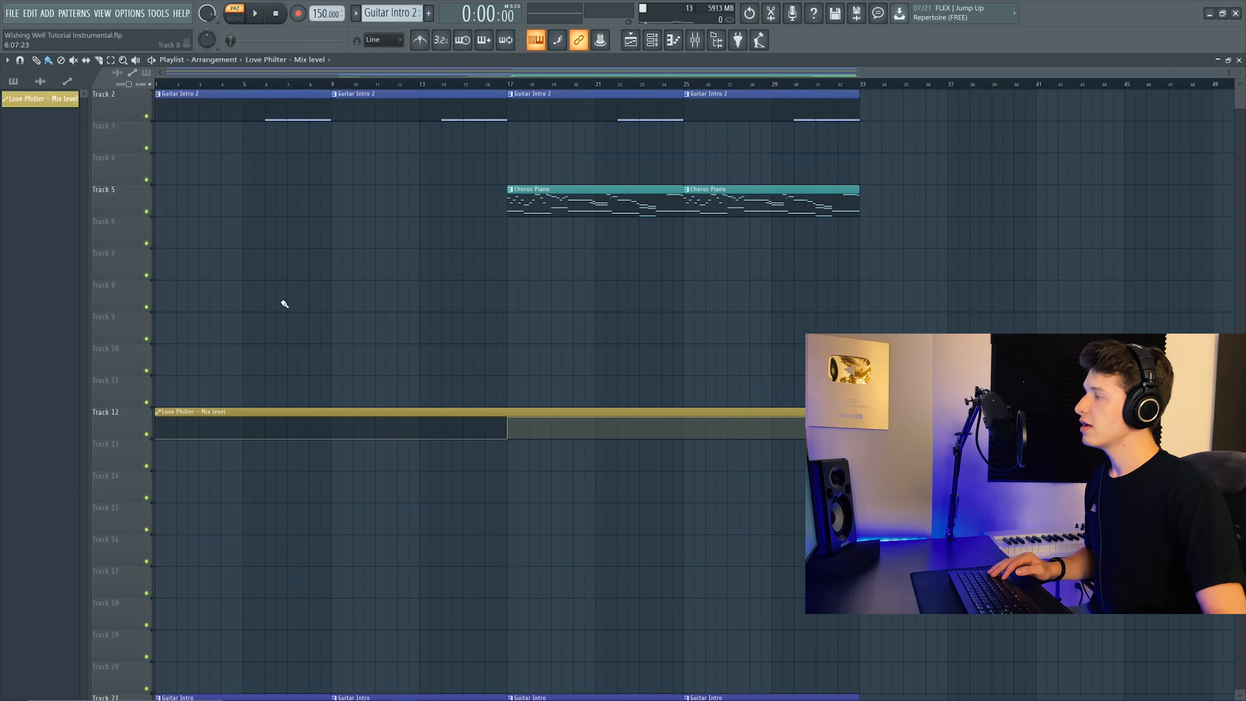
- Examine the Love Philter mix level automation in the playlist and set the playback position just before bar 17
scroll(281, 301, "up", 1)
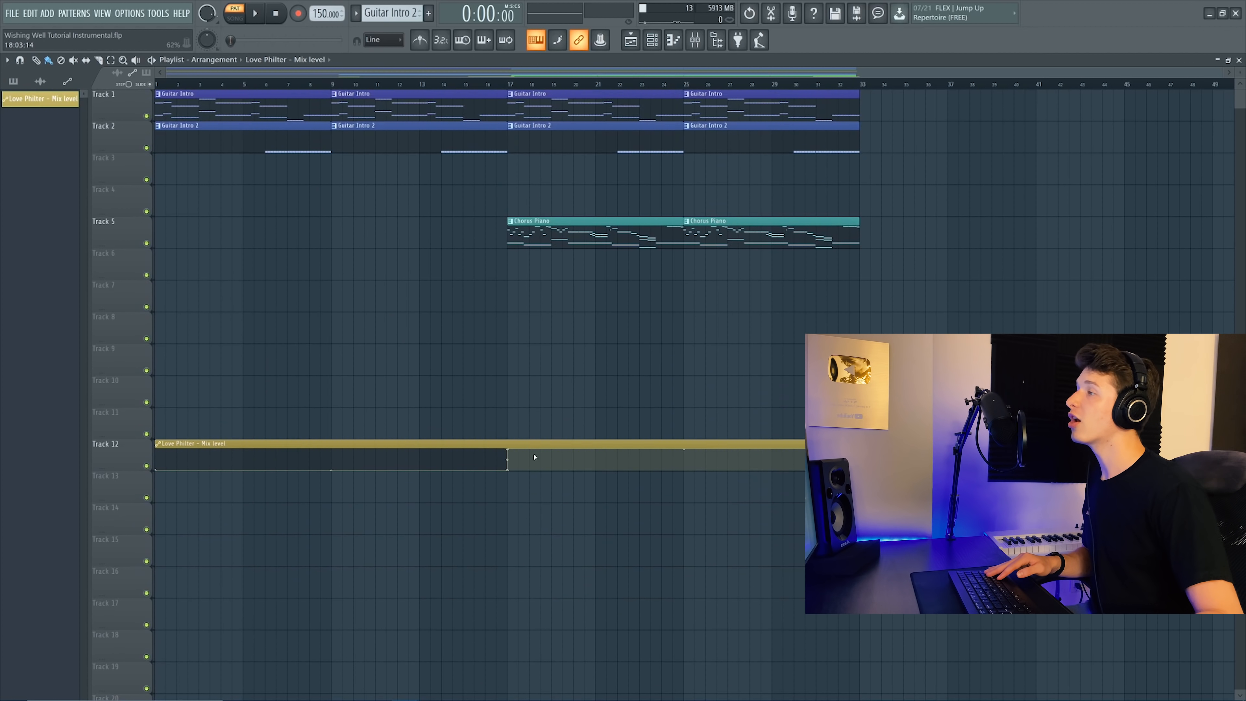
left_click(510, 83)
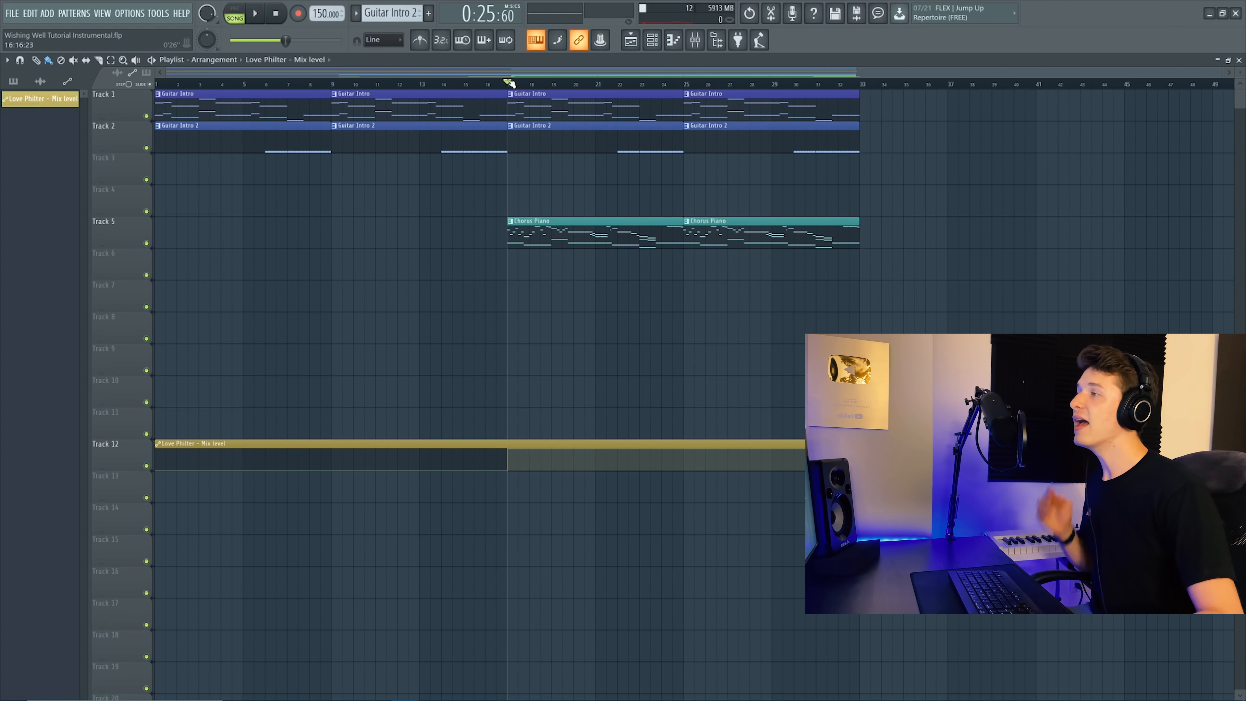
left_click(485, 84)
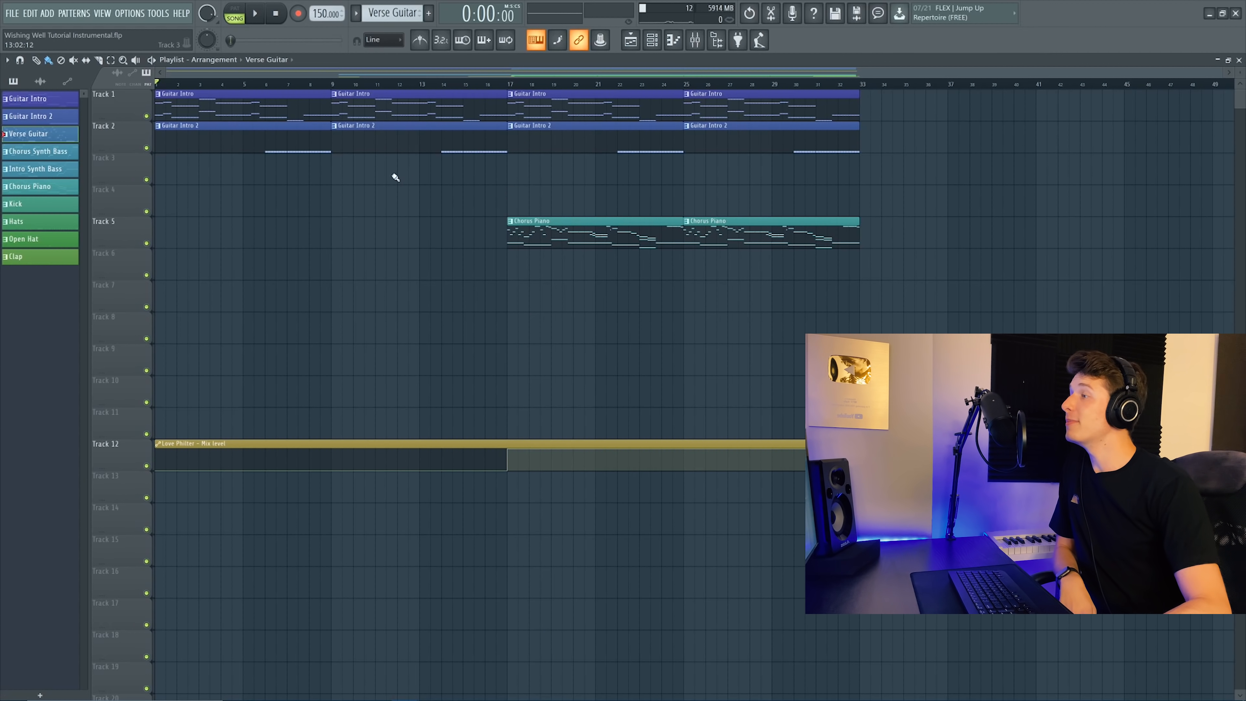
- Place the Verse Guitar pattern on Track 3 at bar 9
left_click(333, 168)
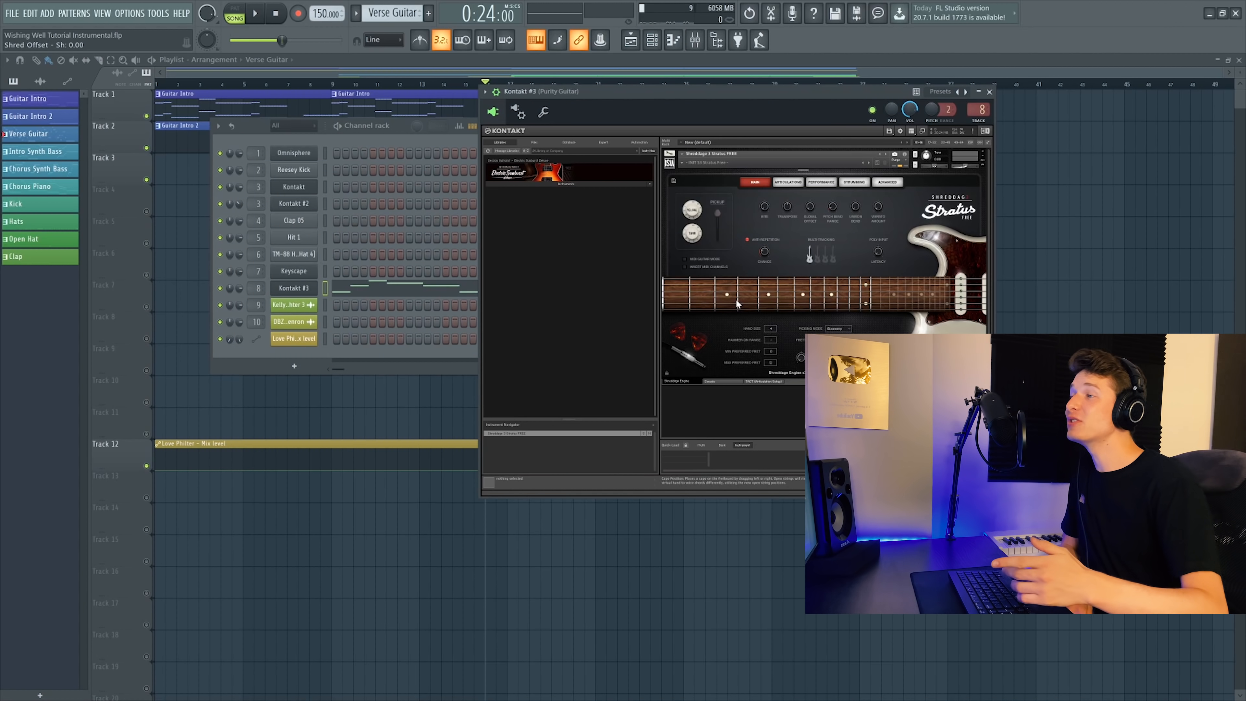
- Inspect the Kontakt #3 guitar instrument and set the channel's root note to D5 in its miscellaneous functions
left_click_drag(664, 108, 420, 118)
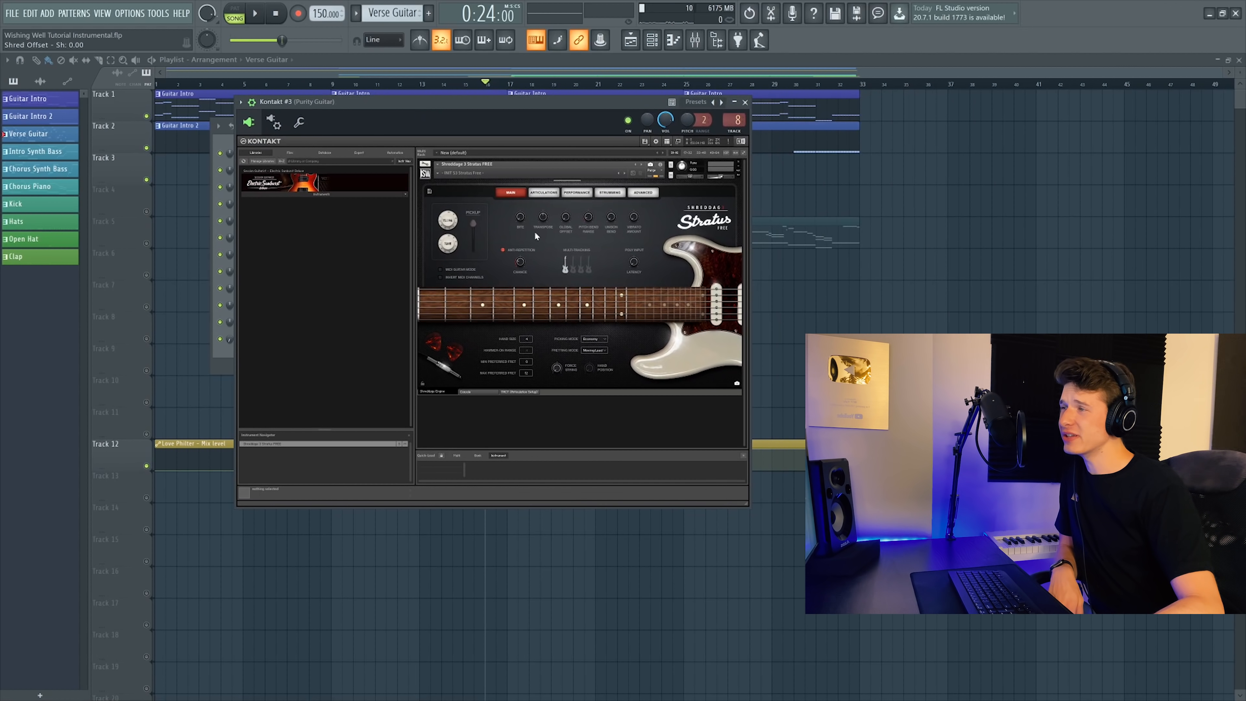
left_click(299, 123)
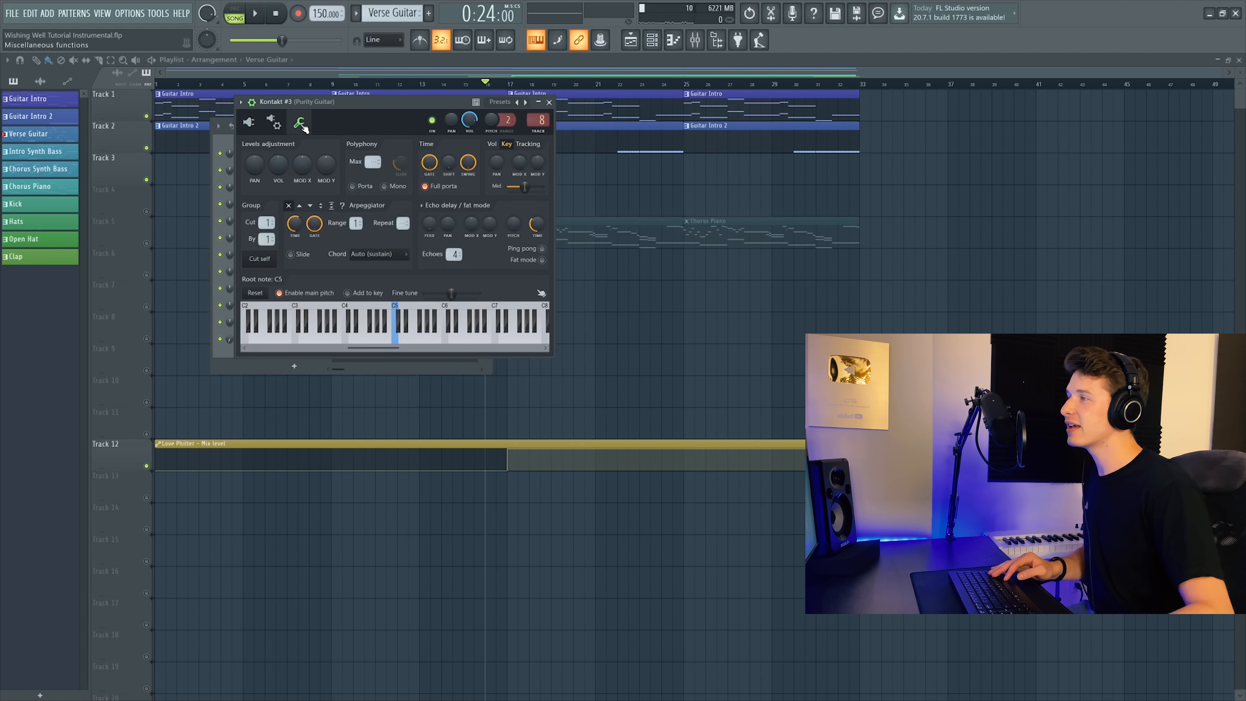
mouse_move(403, 337)
left_mouse_down()
mouse_move(384, 336)
mouse_move(407, 336)
left_mouse_up()
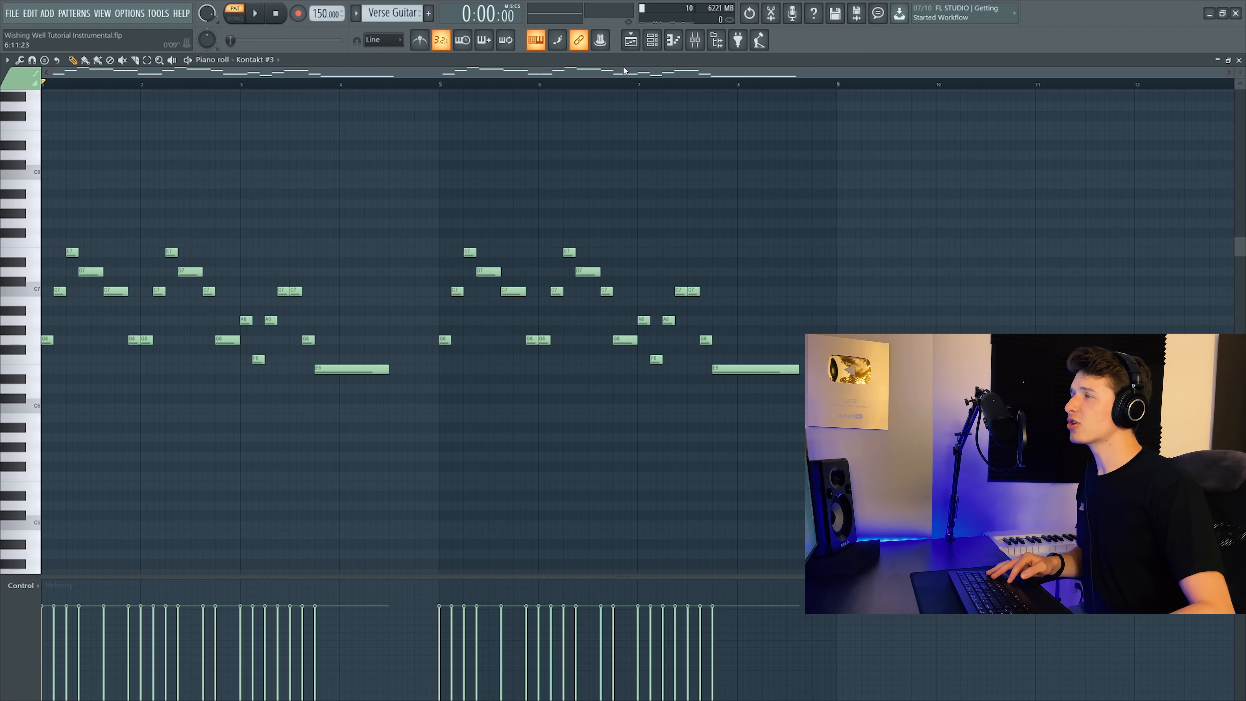
left_click(651, 39)
left_click(306, 287)
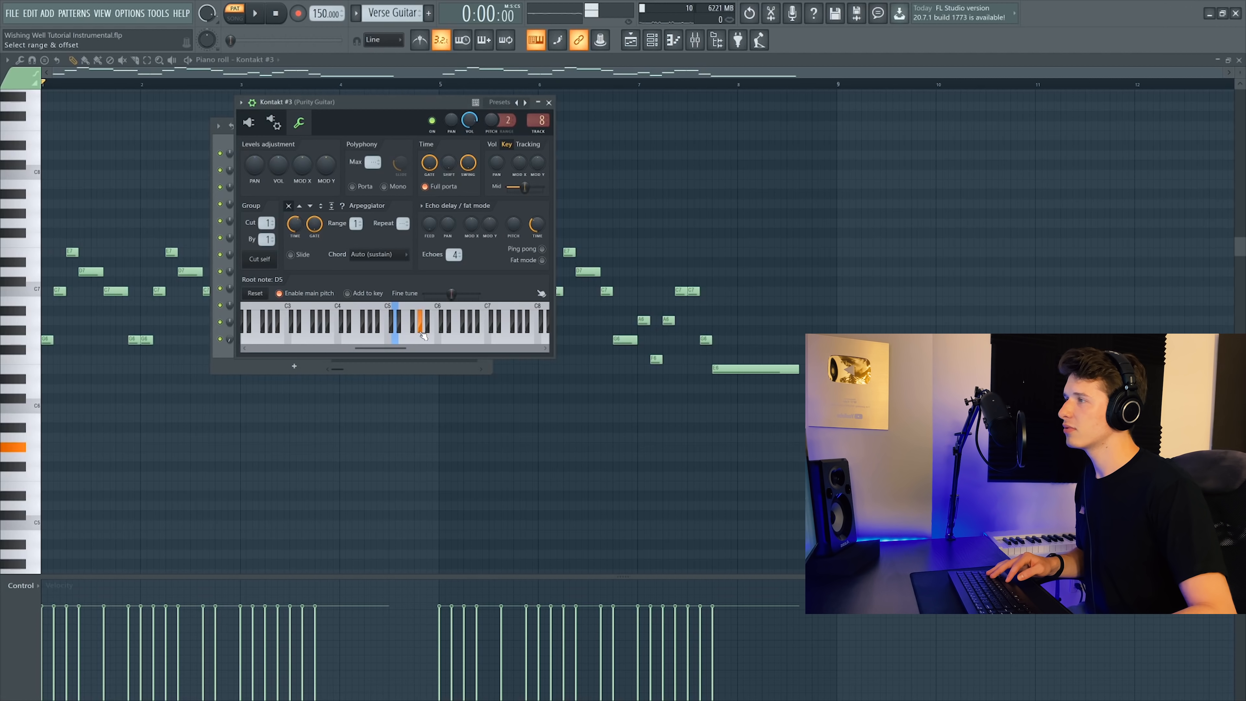
left_click(395, 338)
left_click(396, 338)
key("Escape")
key("Escape")
- Play back the Verse Guitar pattern in the piano roll with the Kontakt #3 guitar and with the LABS instrument
key("space")
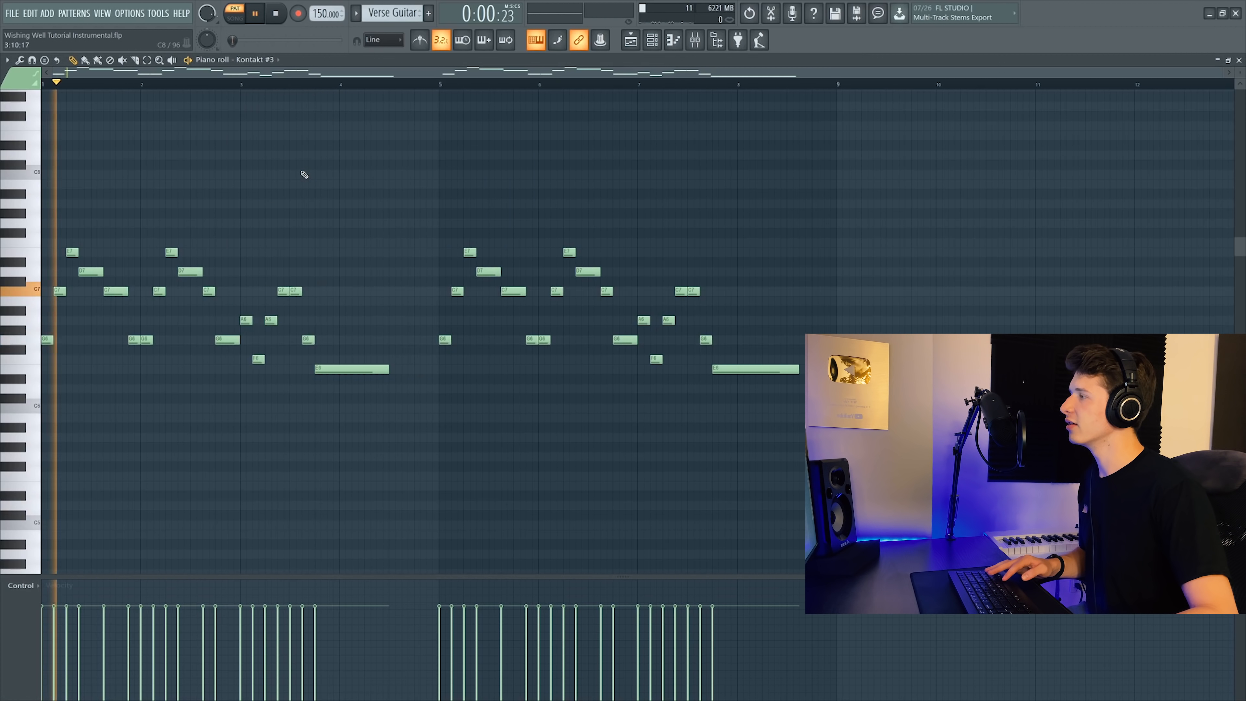
key("space")
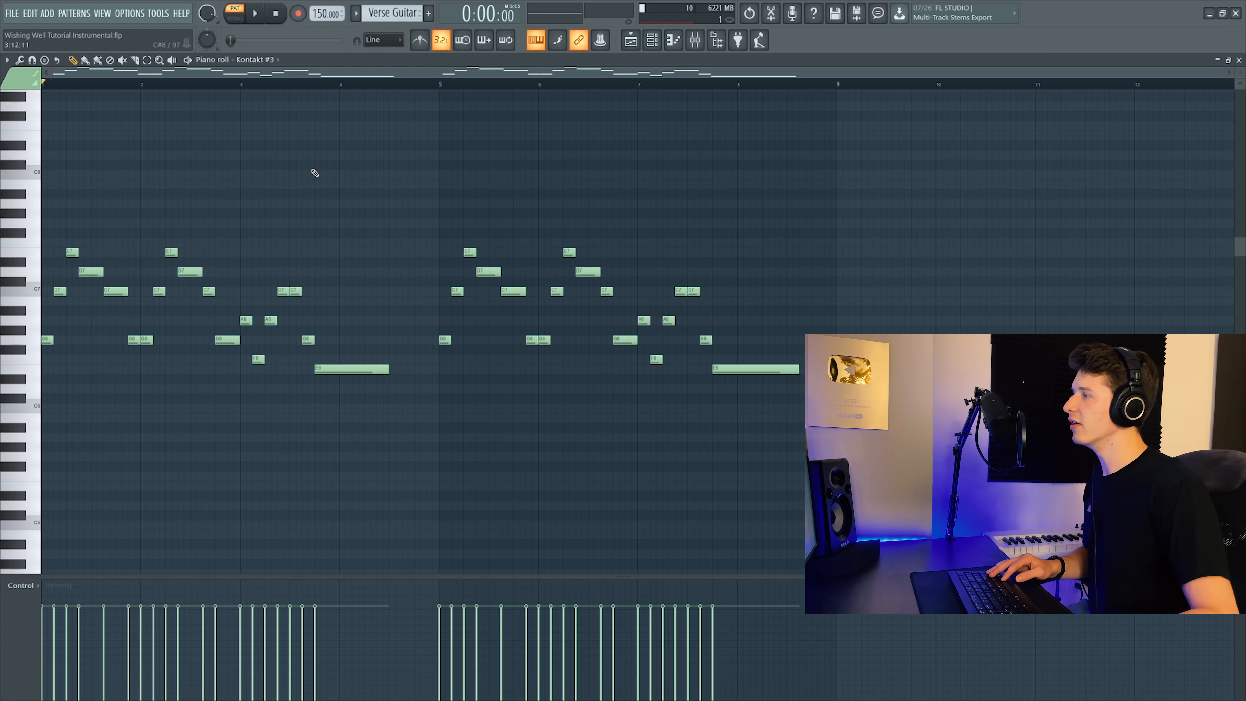
left_click(693, 43)
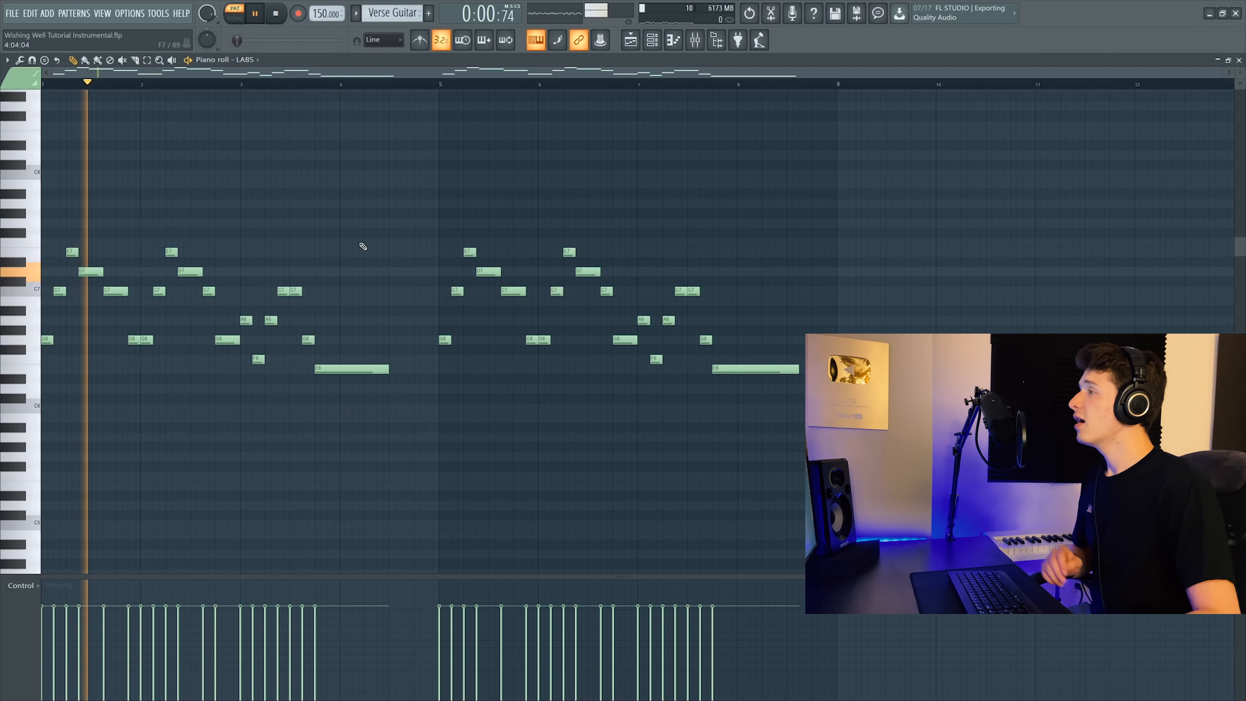
key("space")
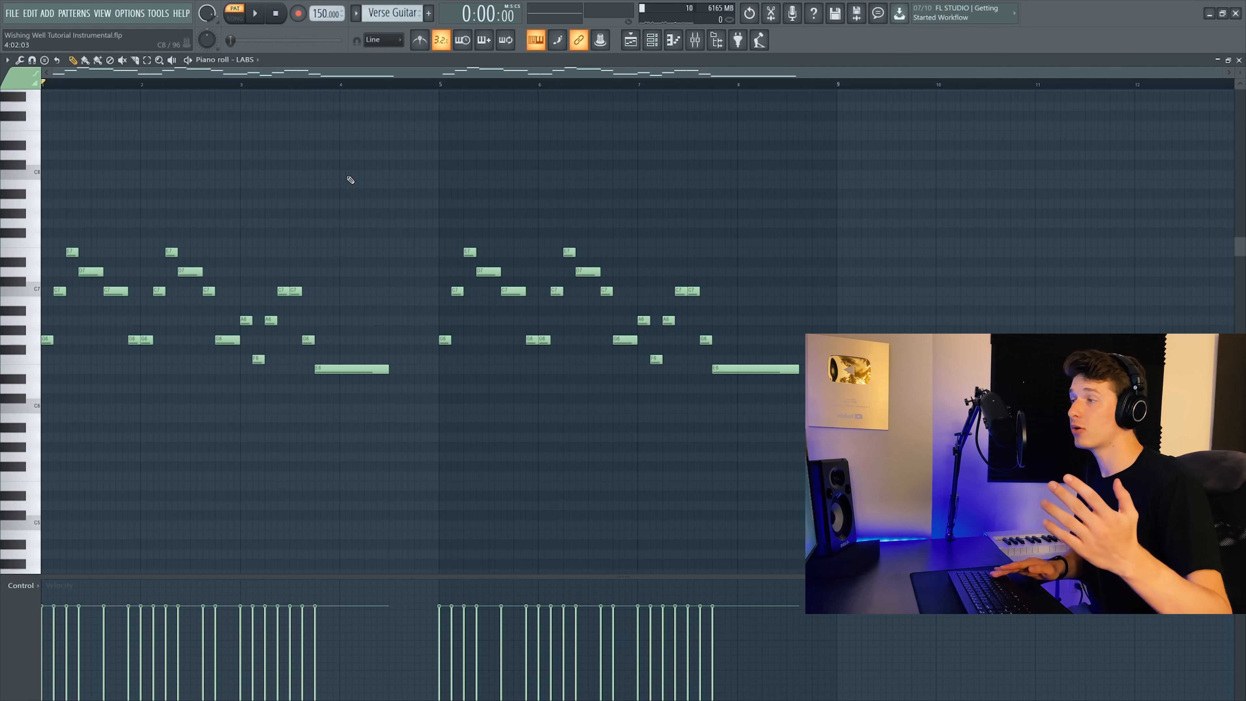
key("space")
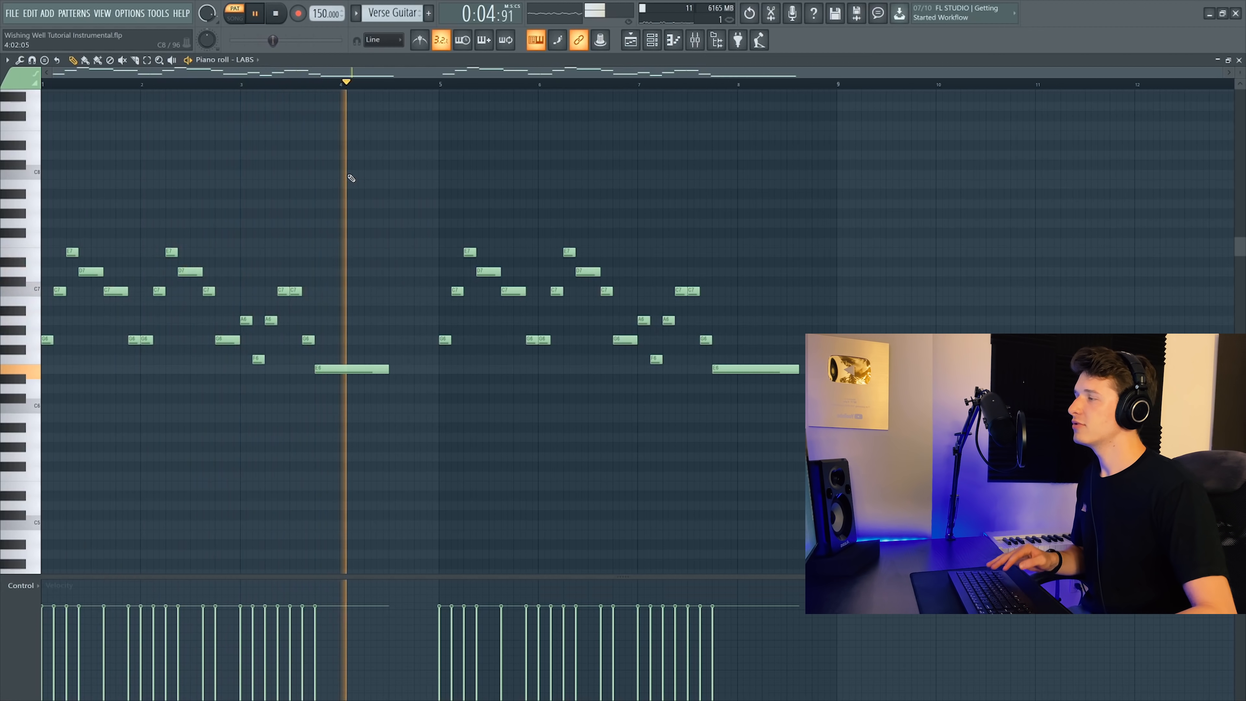
key("space")
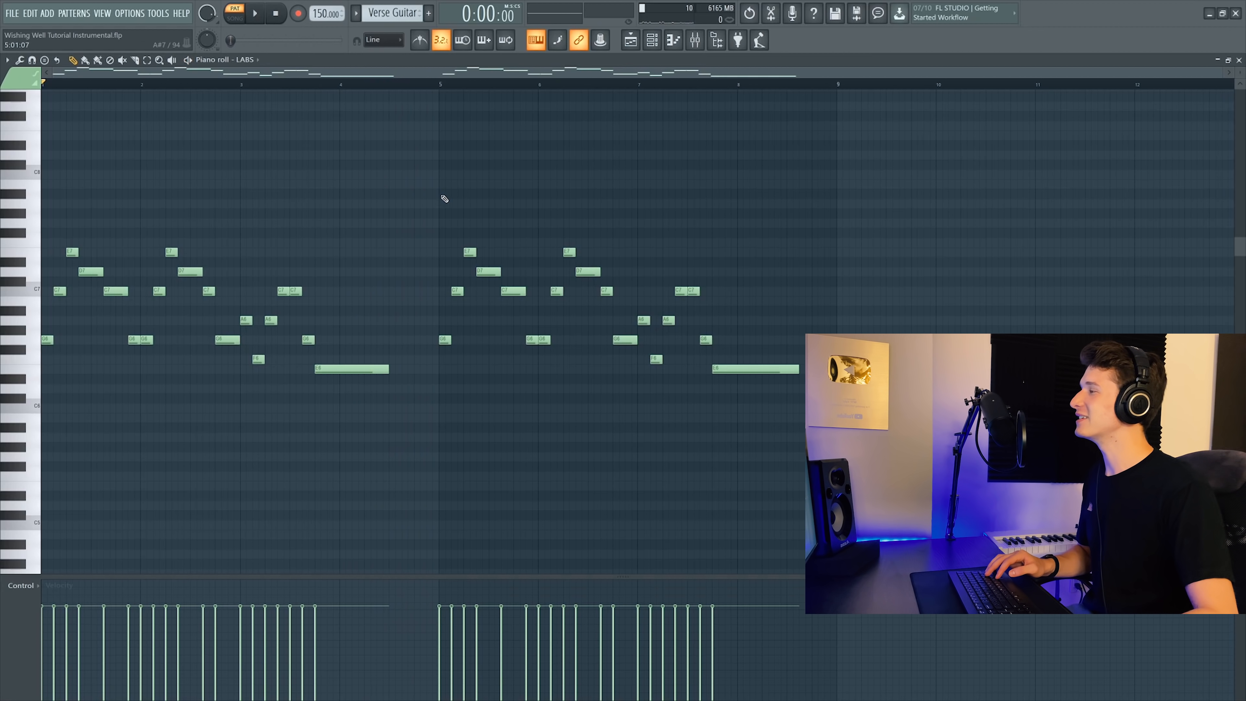
- Examine the Omnisphere notes of the Intro Synth Bass and Chorus Synth Bass patterns in the piano roll while playing them back
key("F5")
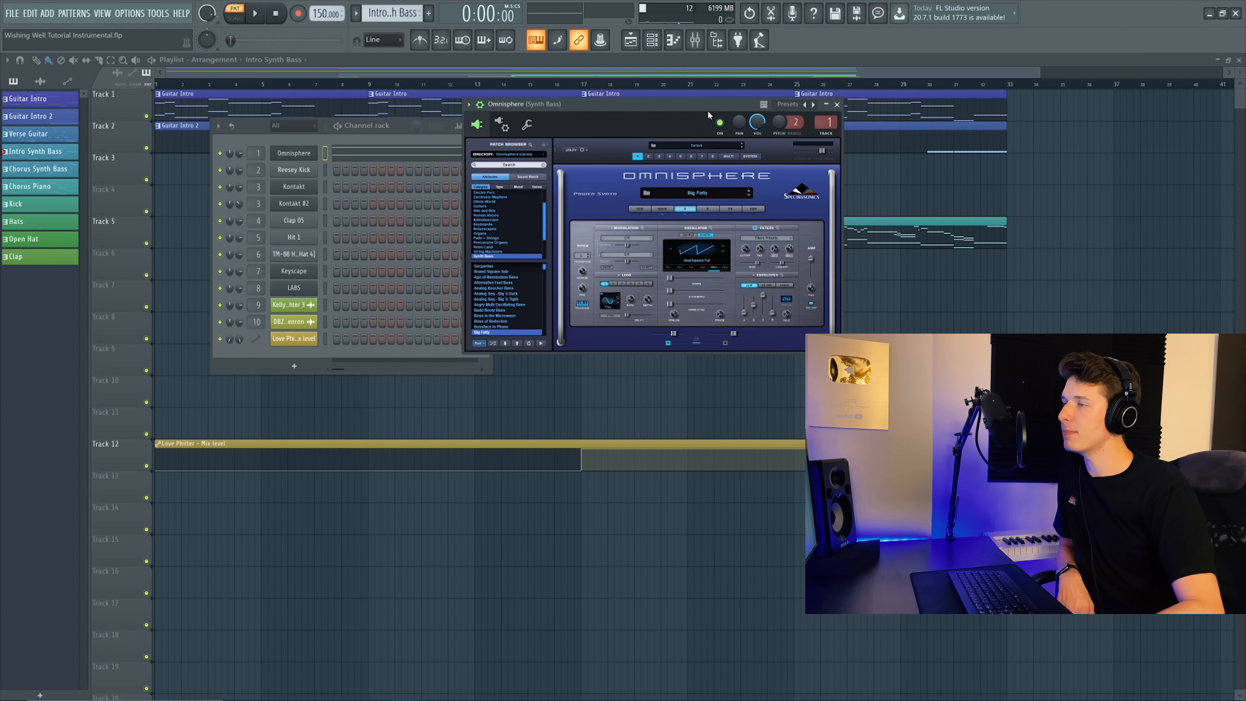
key("F7")
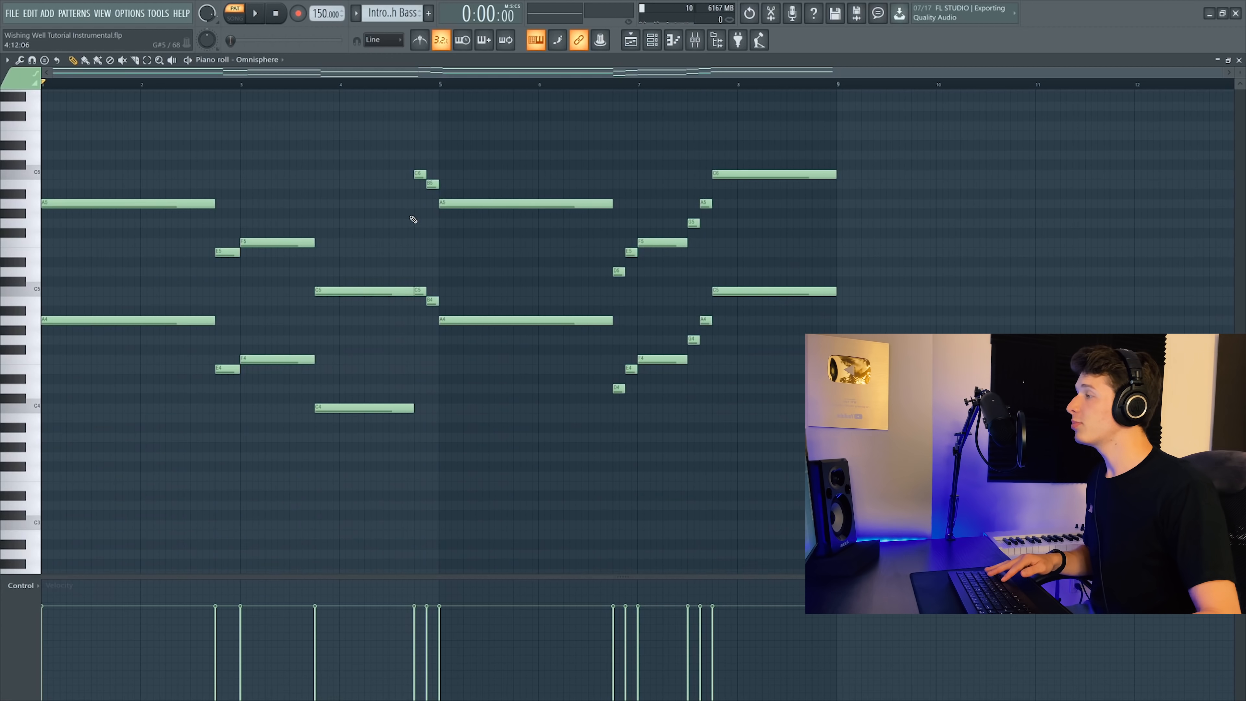
key("space")
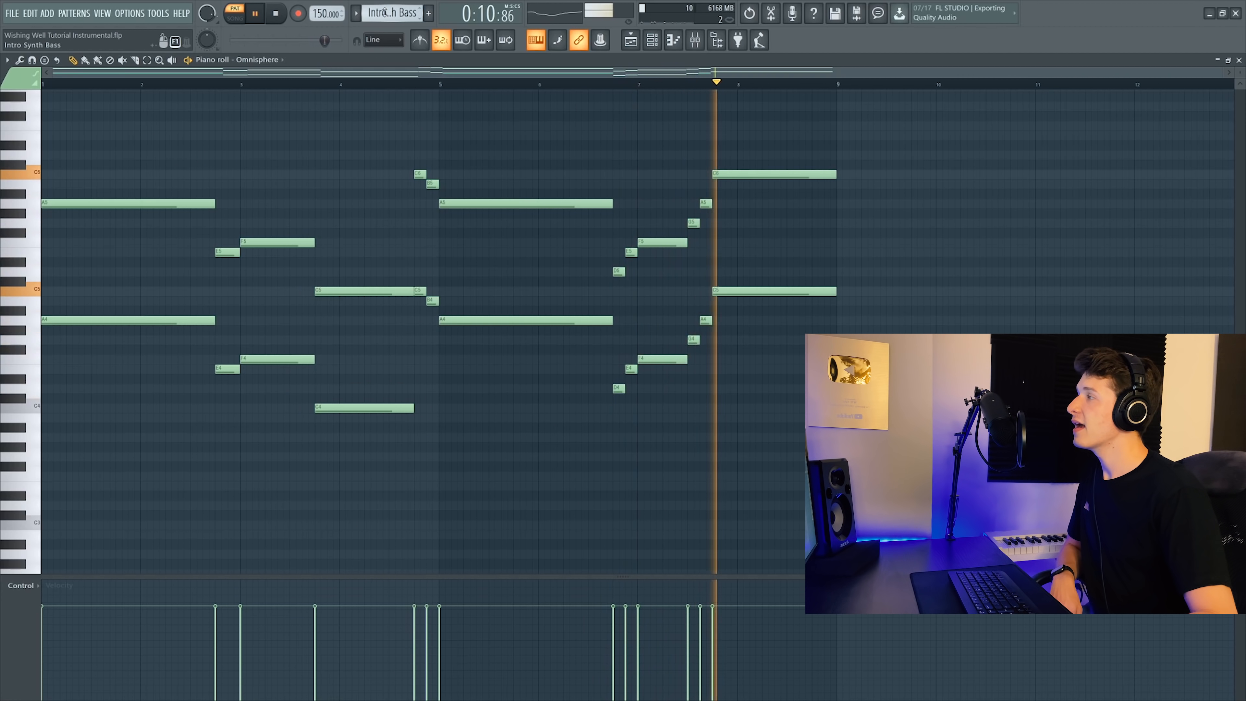
scroll(385, 13, "down", 1)
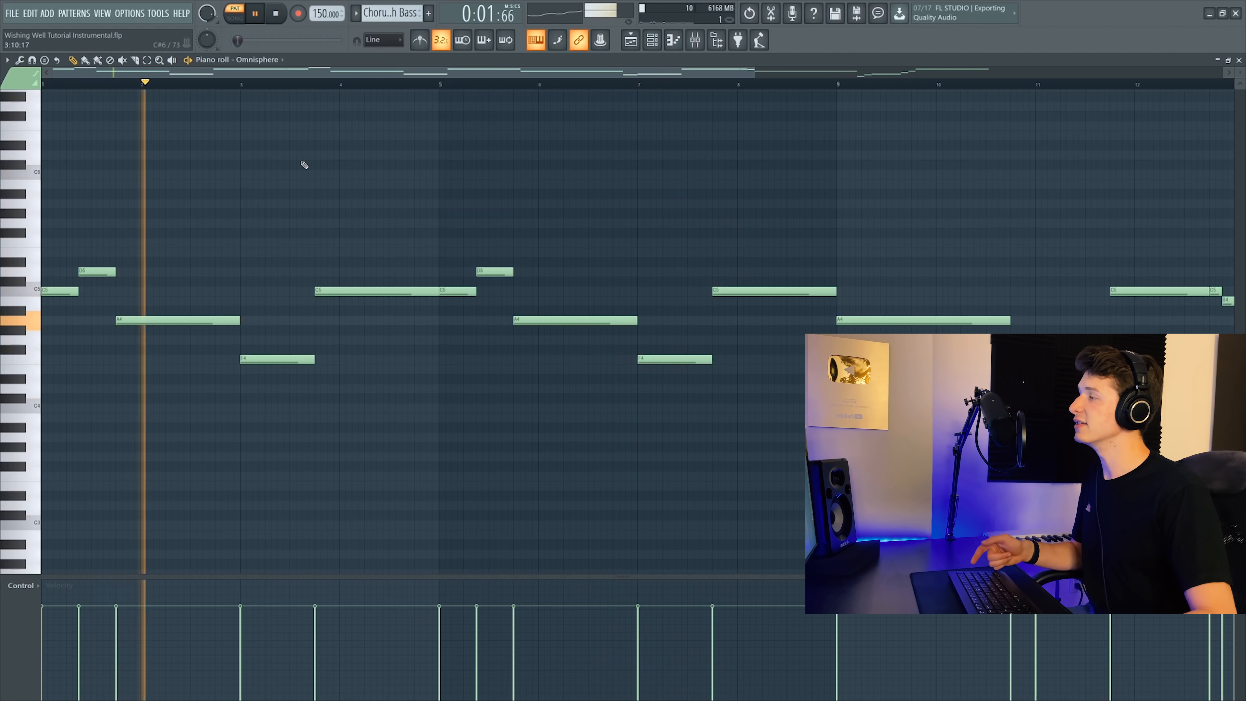
scroll(303, 164, "down", 2)
scroll(303, 164, "down", 2)
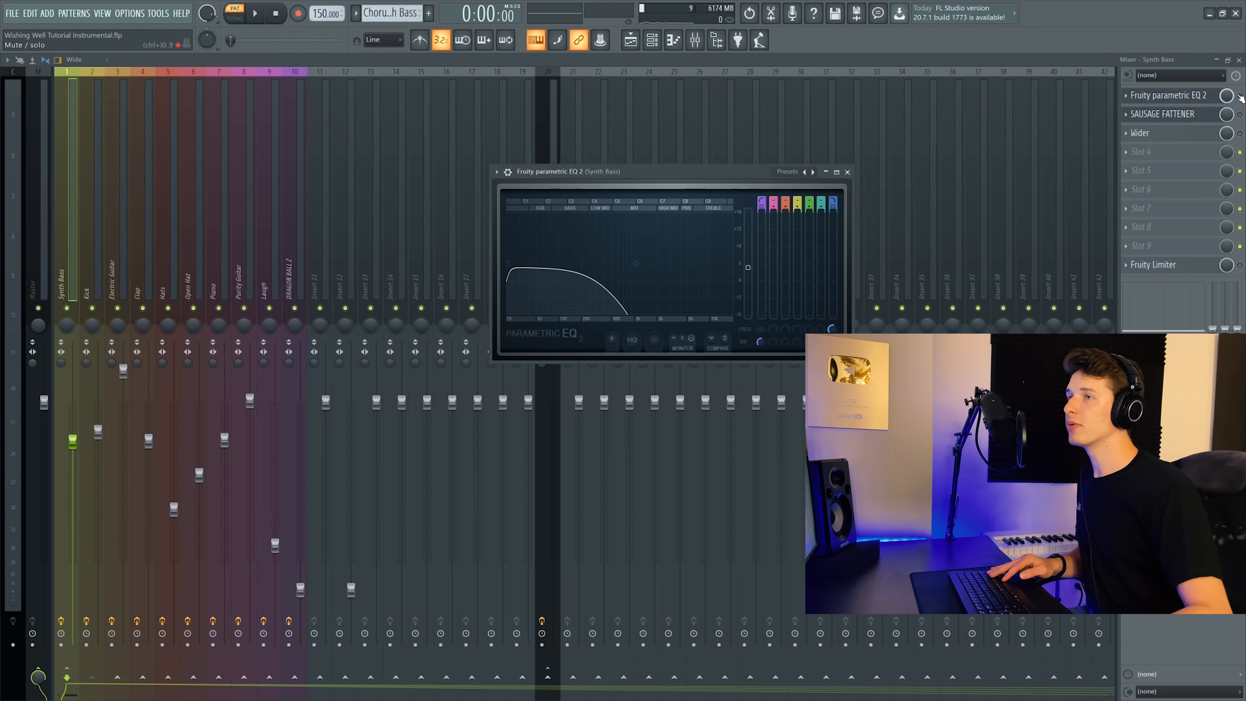
- Audition the Chorus Synth Bass with Fruity parametric EQ 2 switched on and inspect the envelope of Omnisphere's Big Fatty patch
key("space")
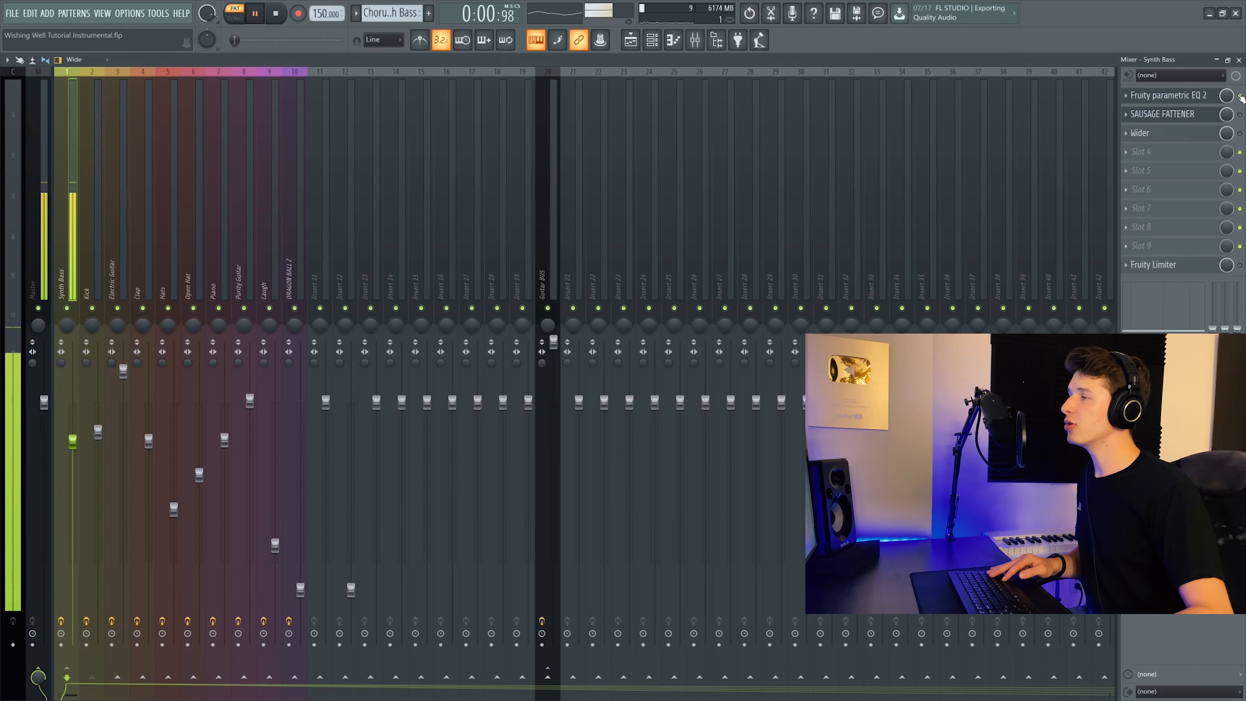
left_click(847, 171)
left_click(654, 45)
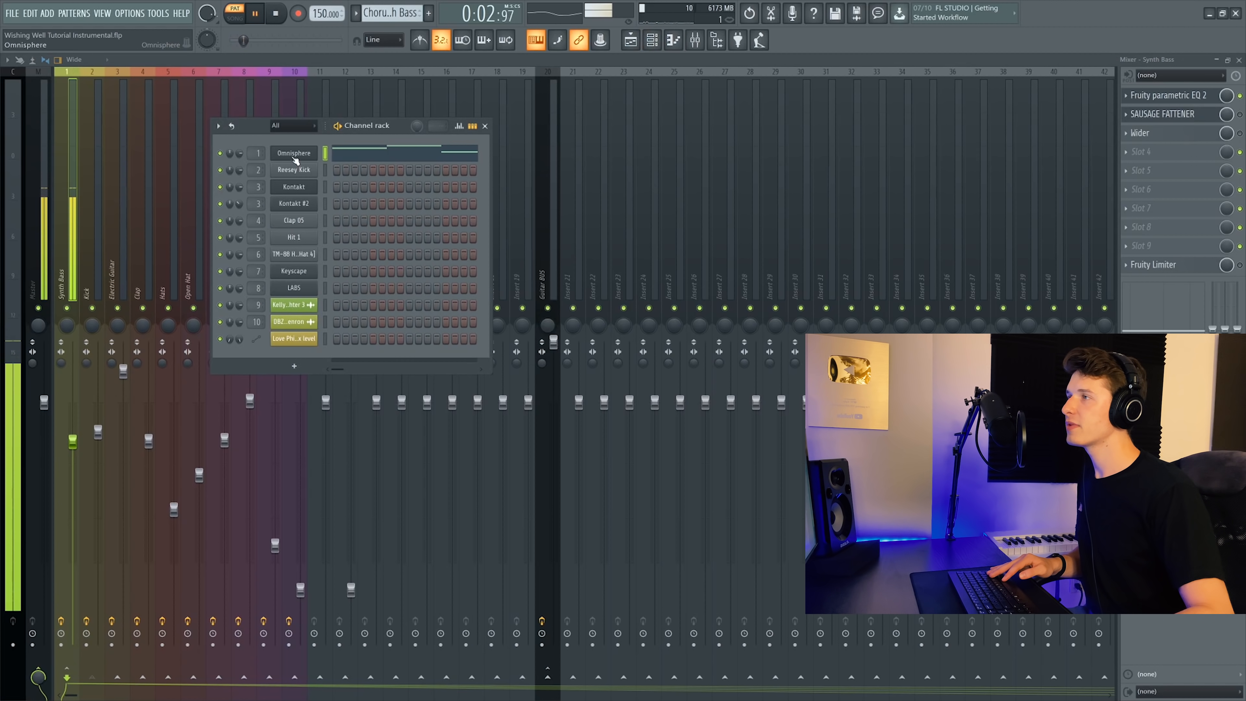
left_click(312, 170)
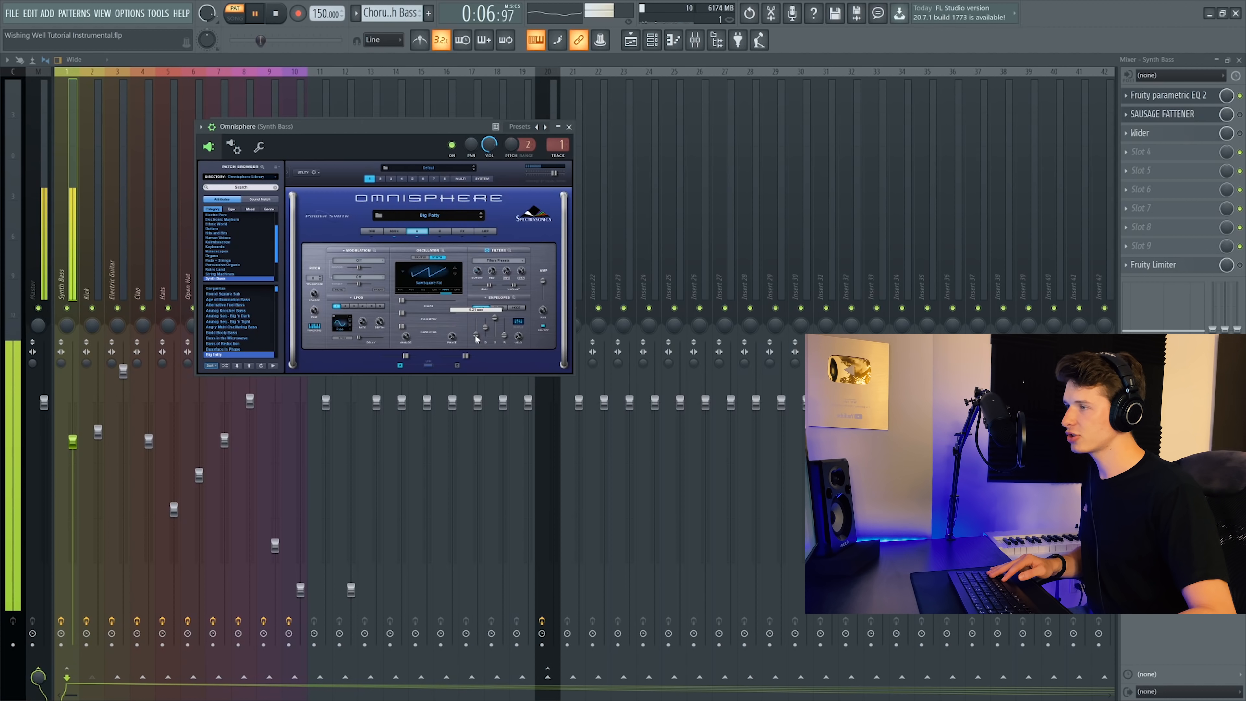
left_click_drag(476, 337, 479, 339)
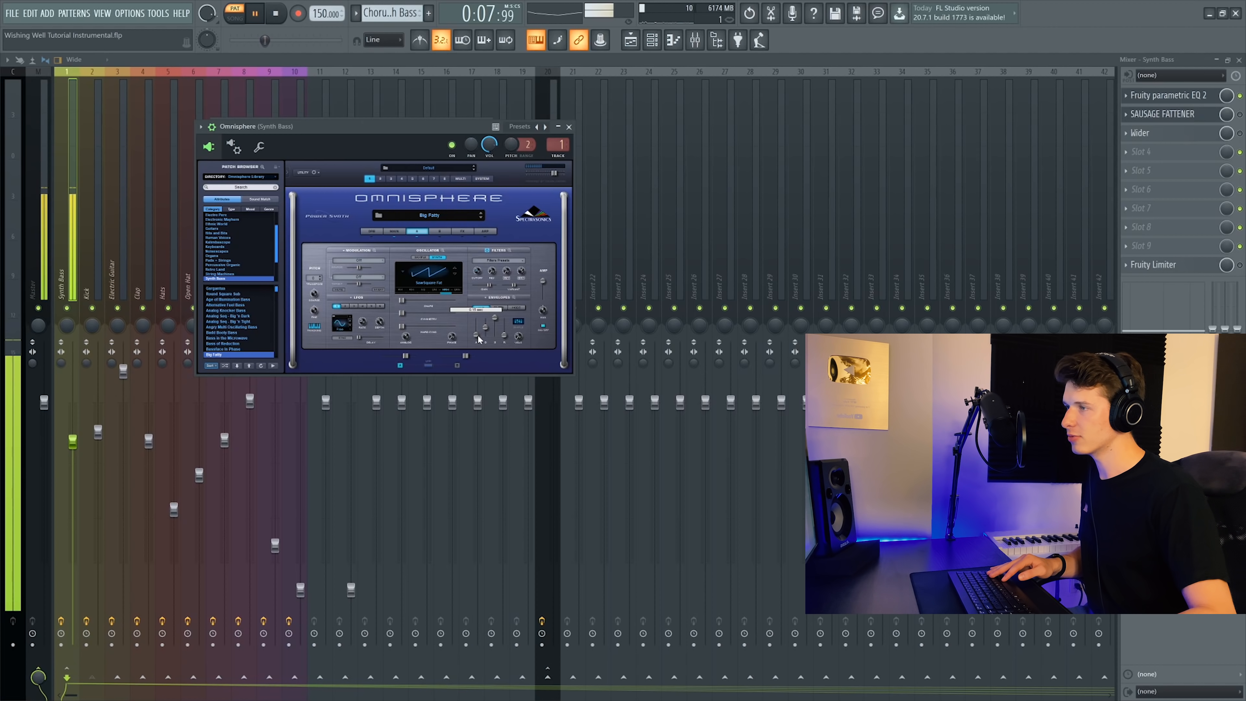
left_click(568, 127)
- Switch on SAUSAGE FATTENER and Wider on the Synth Bass mixer track while the pattern plays
left_click(1192, 117)
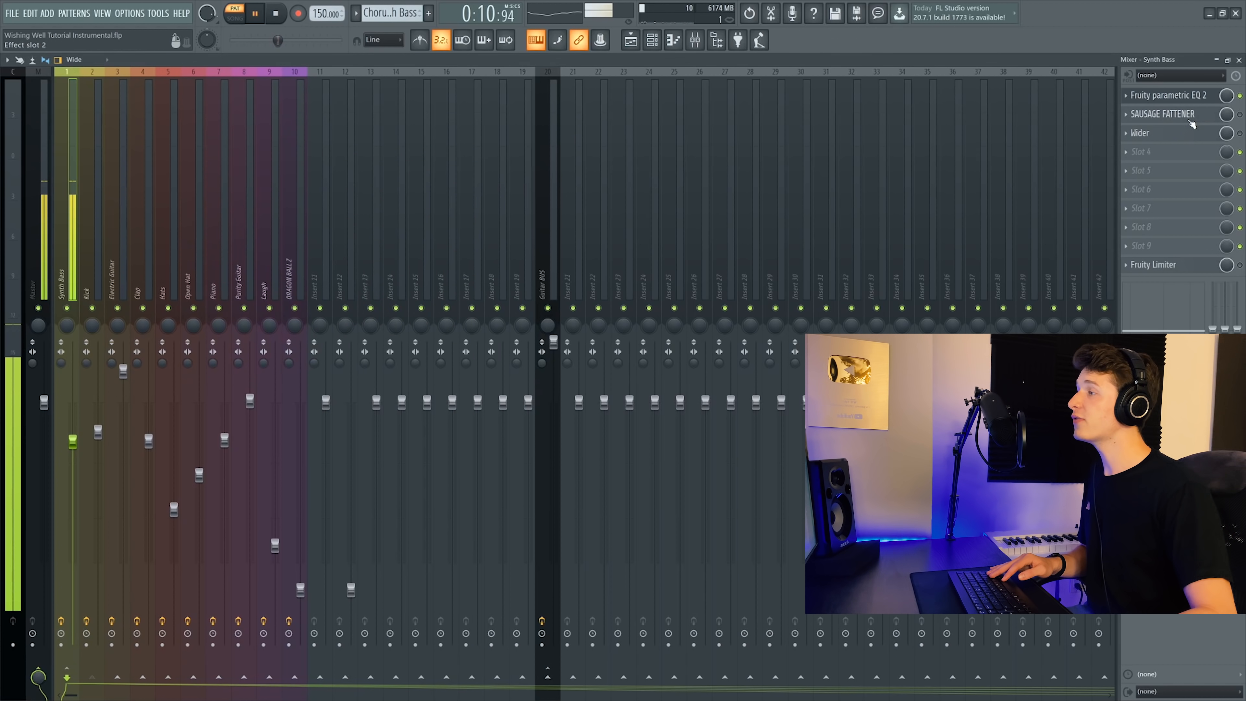
left_click(1239, 115)
left_click(1197, 117)
left_click(1196, 147)
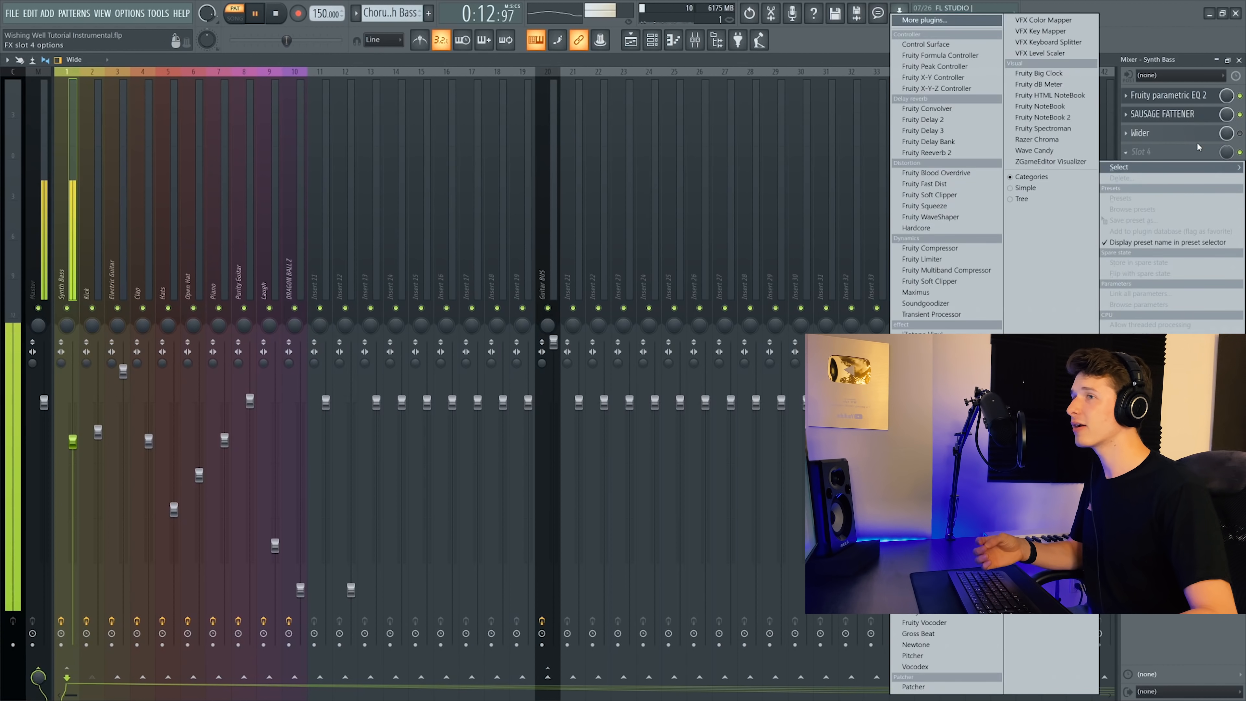
left_click(1192, 139)
left_click(1192, 138)
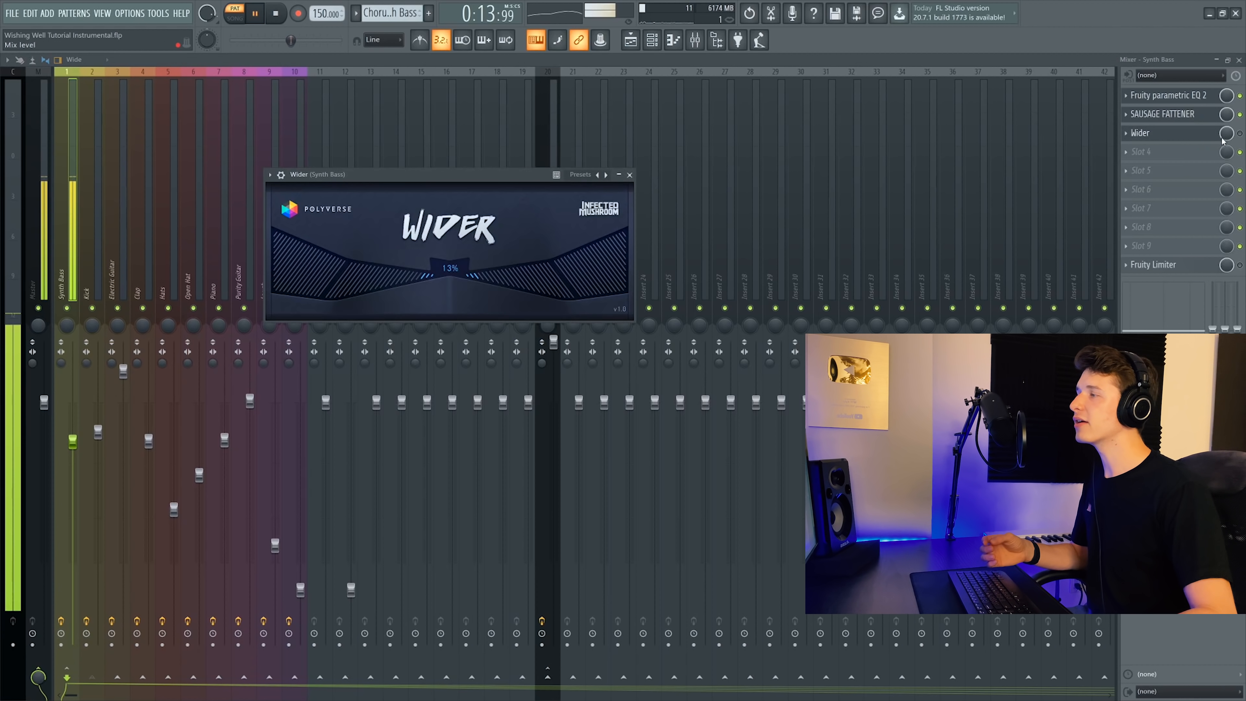
left_click(1239, 134)
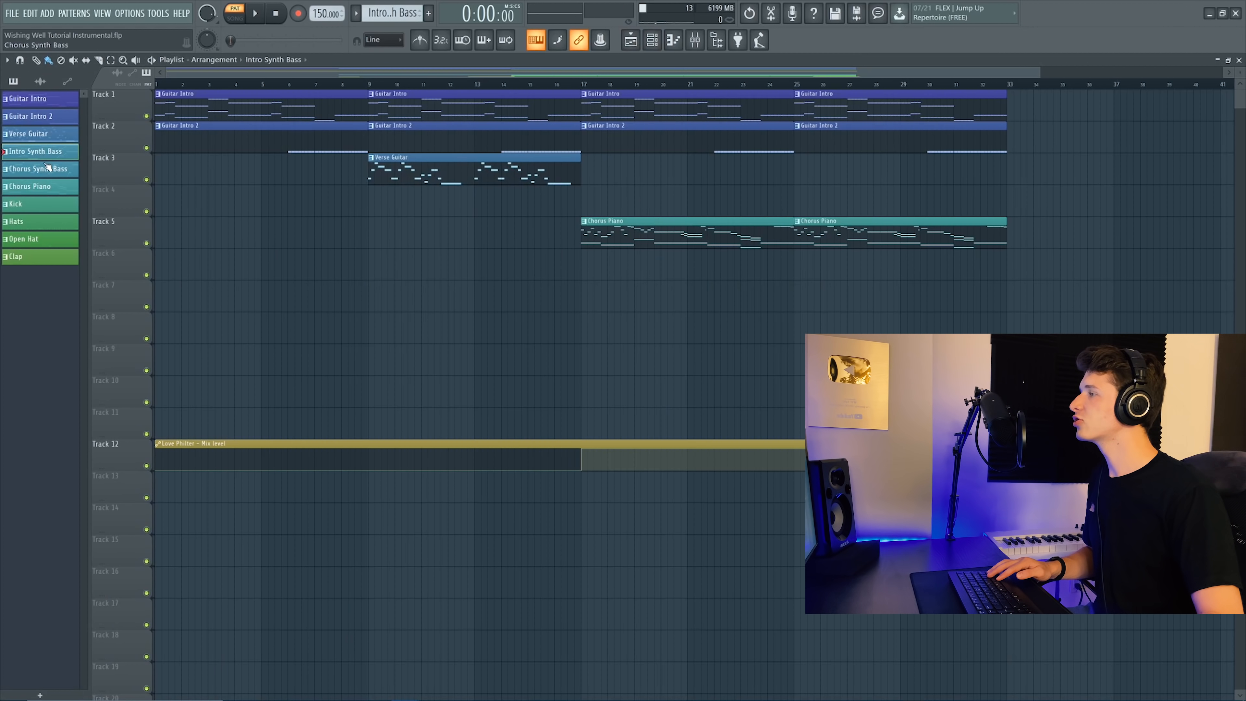
- Place Intro Synth Bass at bar 9 and Chorus Synth Bass at bar 17 on Track 4 of the playlist
left_click_drag(355, 211, 401, 208)
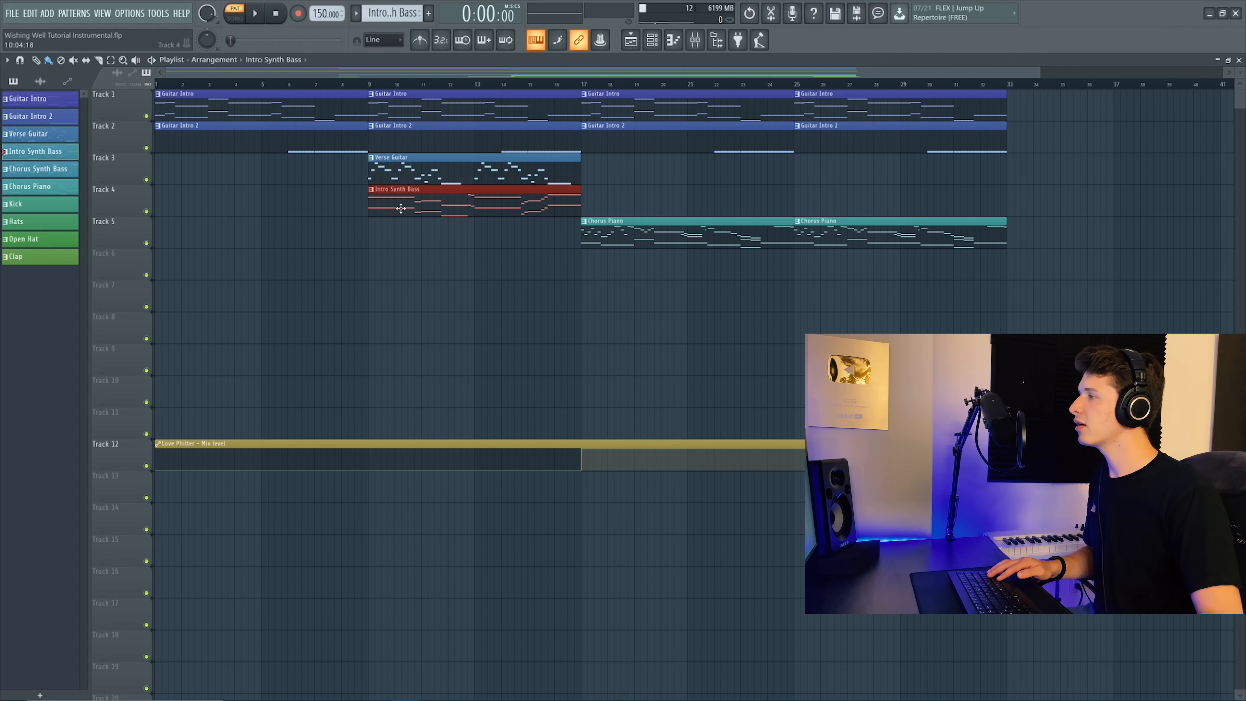
left_click(66, 174)
left_click(672, 164)
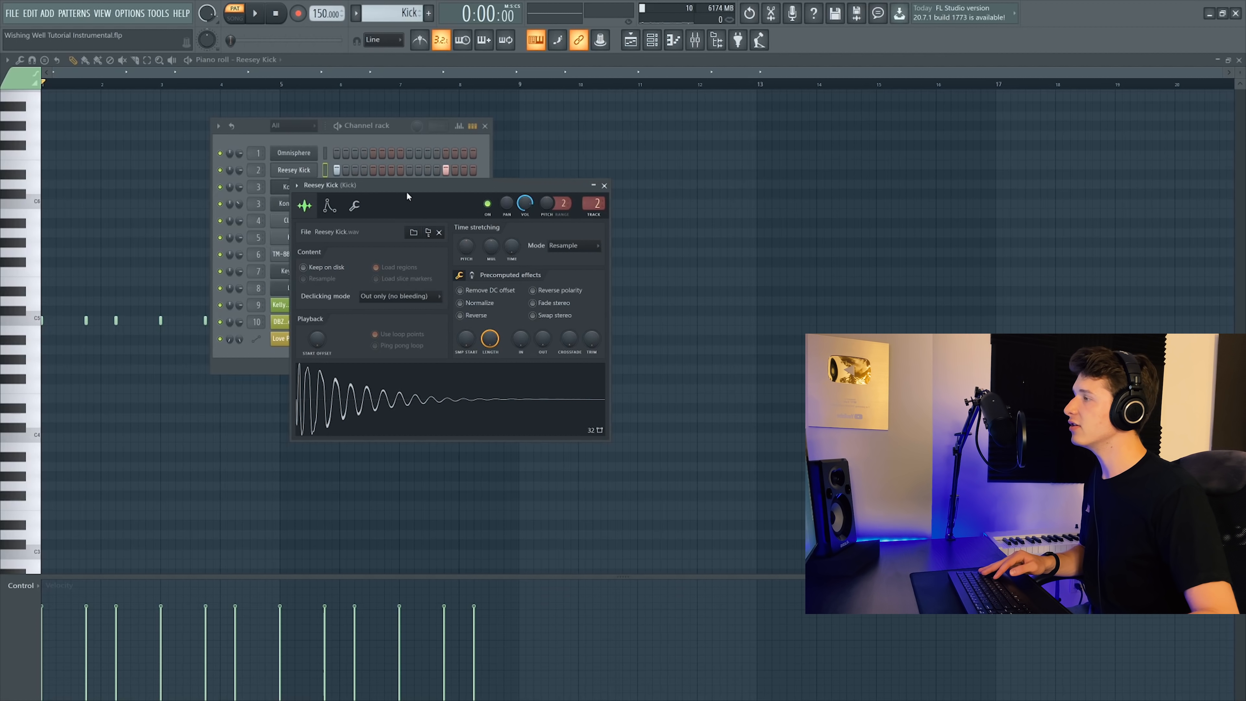
- Inspect the Reesey Kick sample settings and the Kick pattern's notes, and play the pattern
left_click_drag(406, 196, 452, 184)
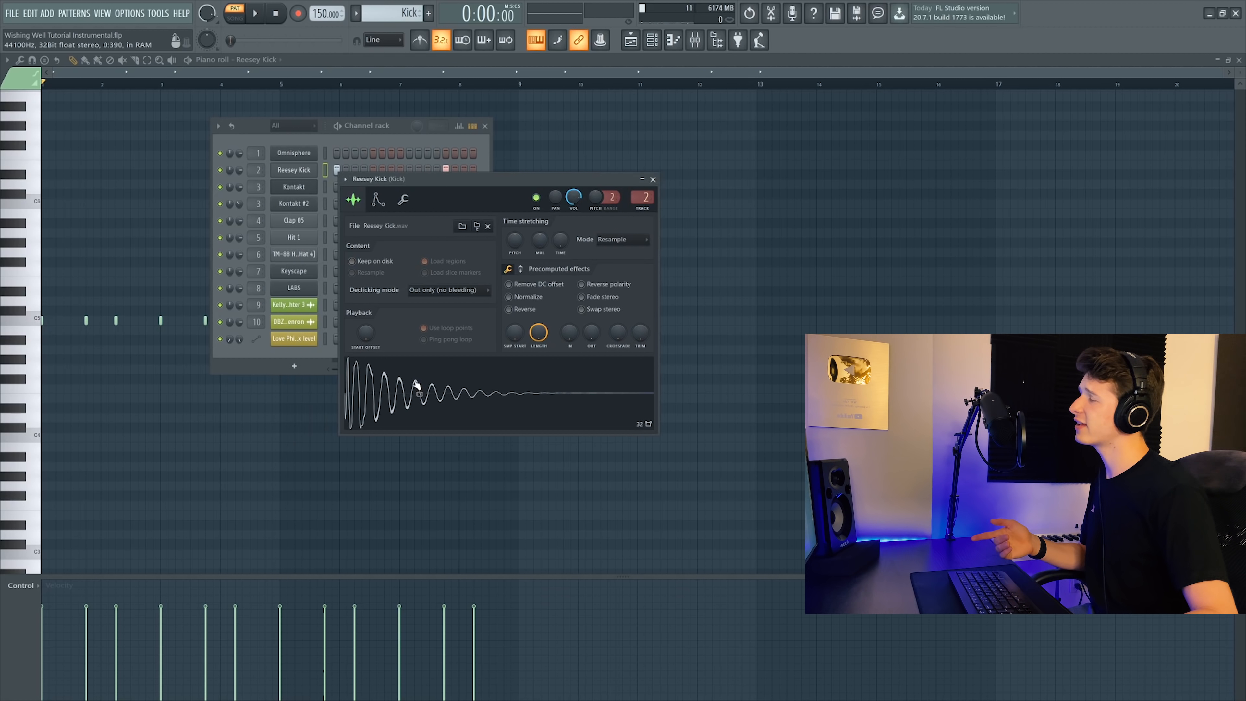
left_click(233, 438)
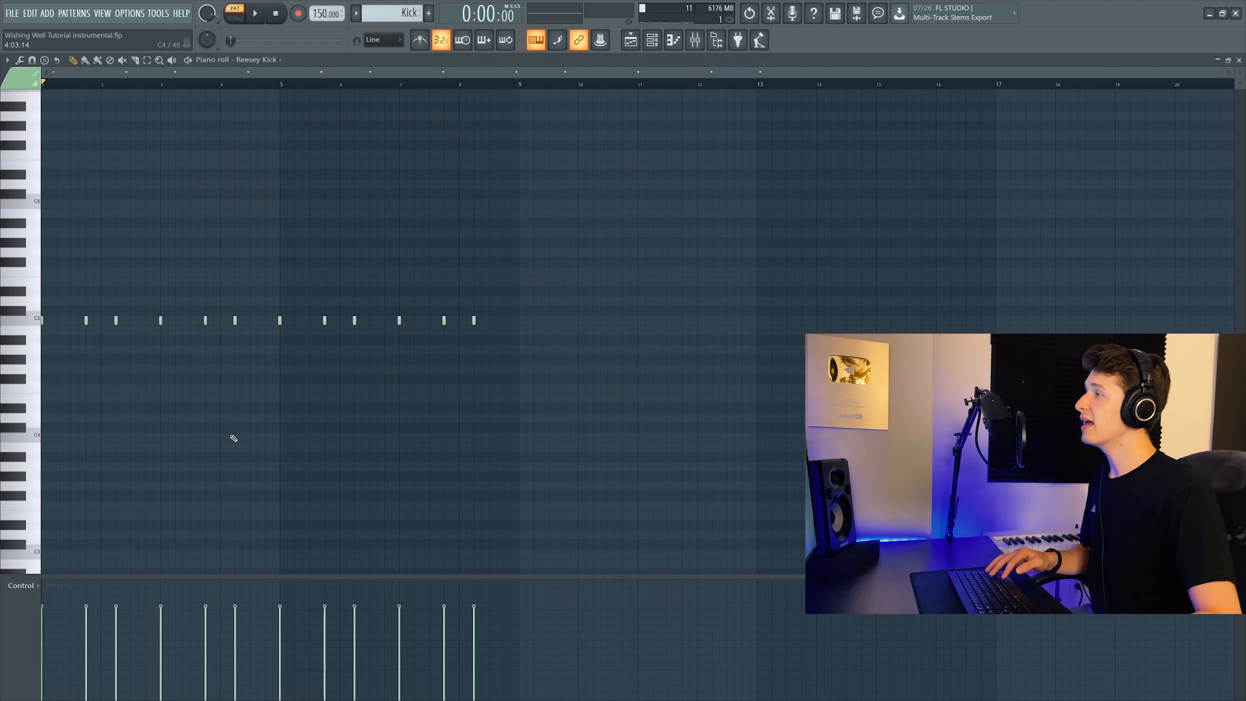
key("space")
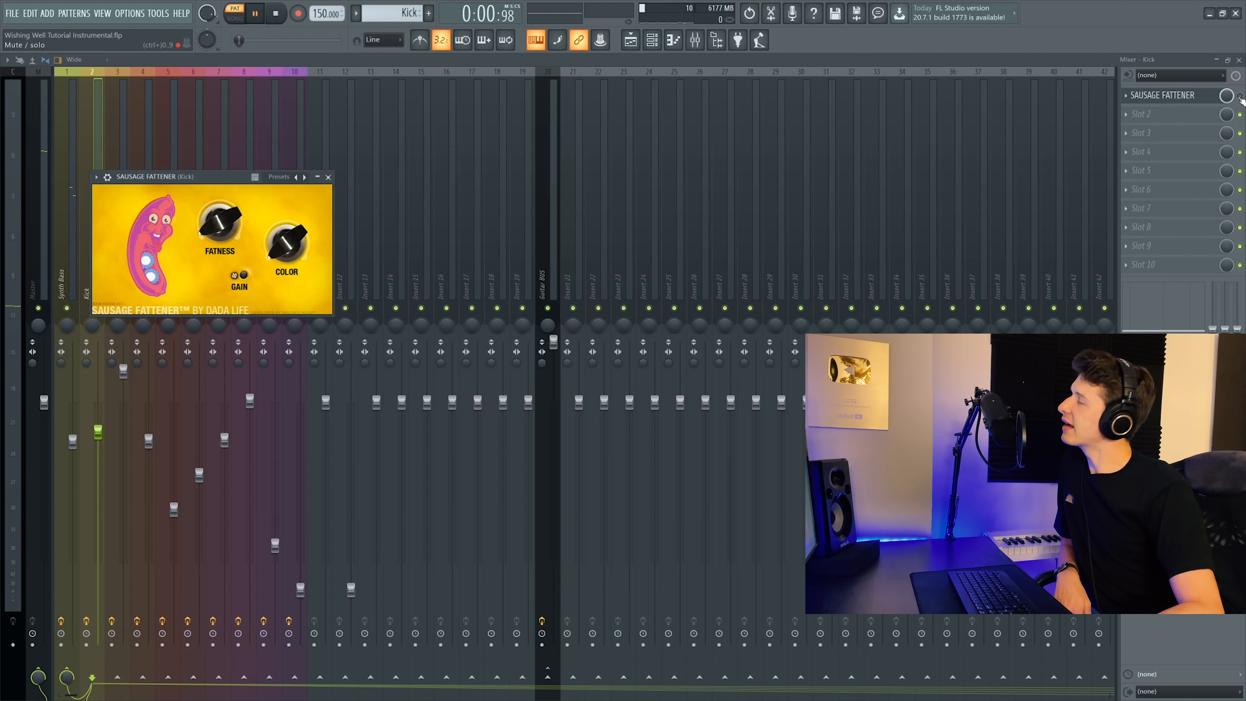
- Switch on SAUSAGE FATTENER on the Kick mixer track and adjust its Fatness
left_click(1239, 96)
left_click(1175, 97)
left_click(1168, 98)
left_click_drag(220, 223, 243, 4)
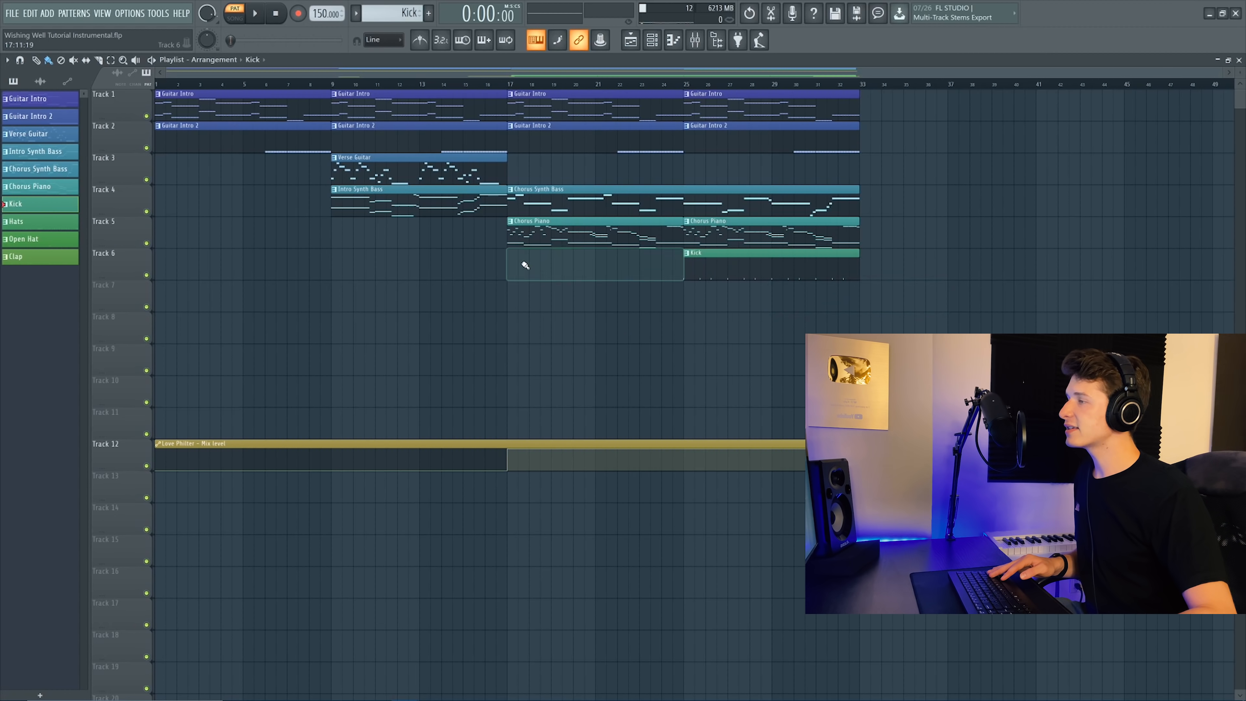
- Place the Kick pattern on Track 6 at bar 17
left_click(525, 265)
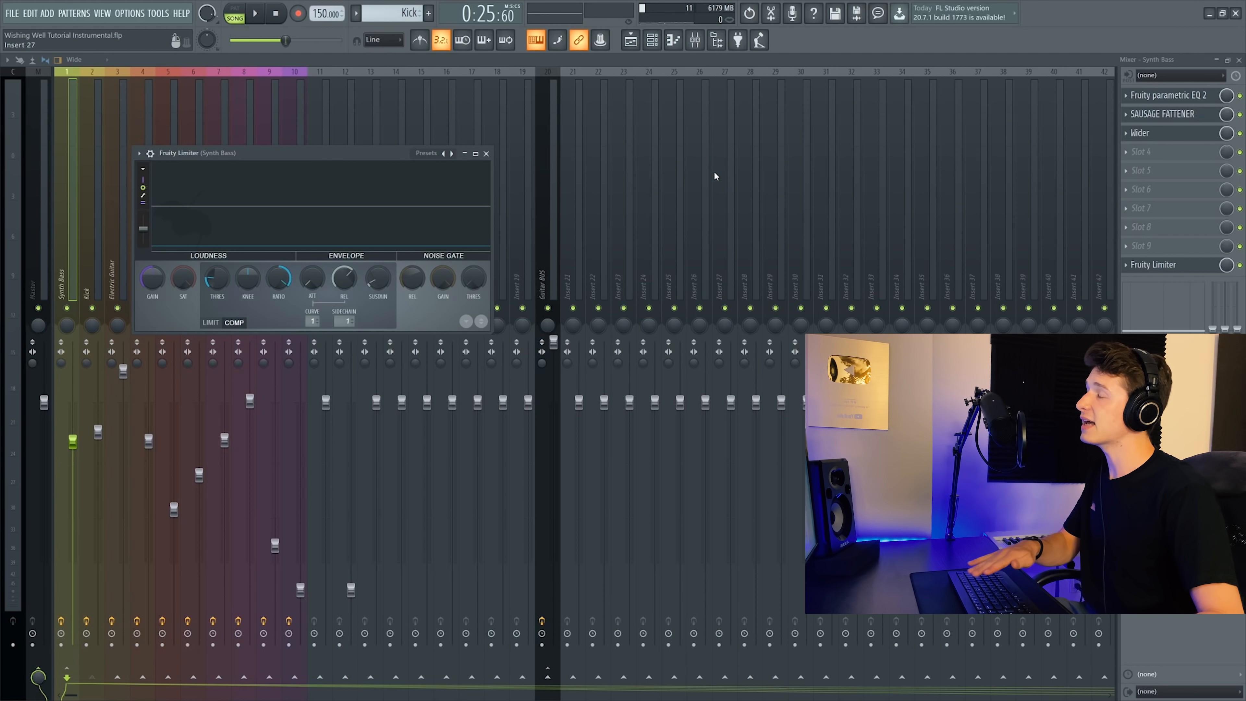
- Play the arrangement and compare the Synth Bass track with Fruity Limiter off and on, leaving the limiter switched on
left_click(1220, 264)
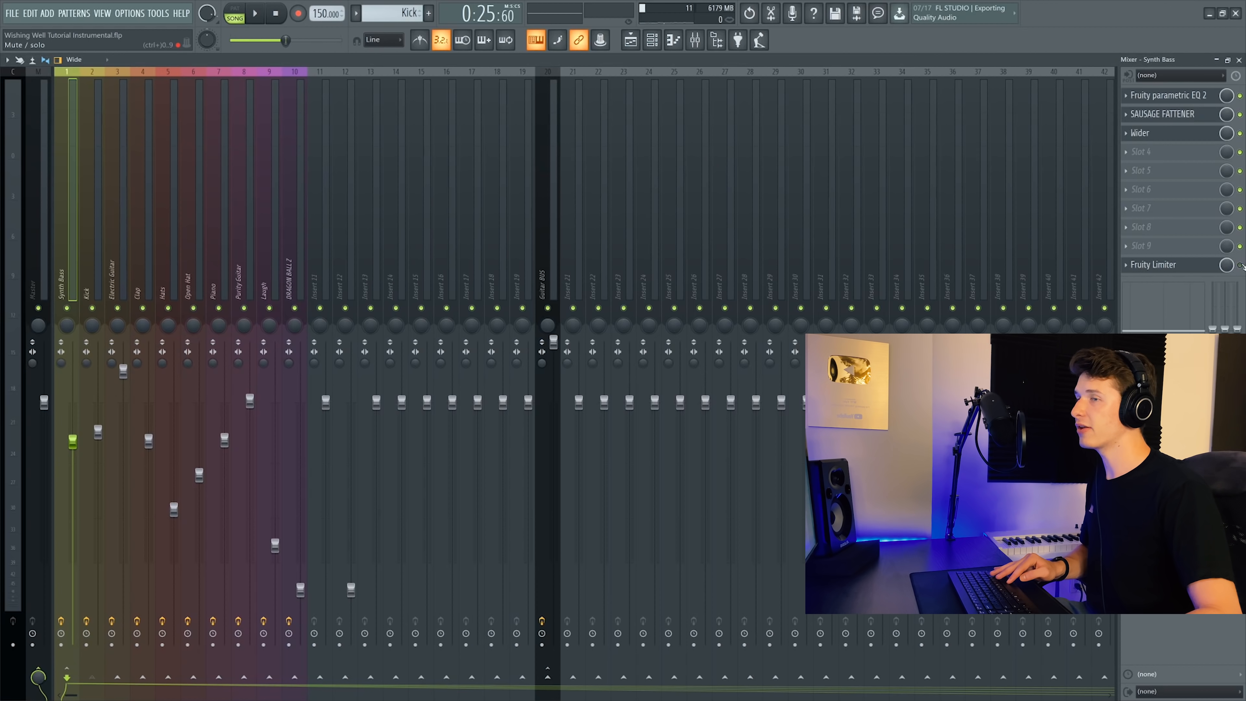
key("space")
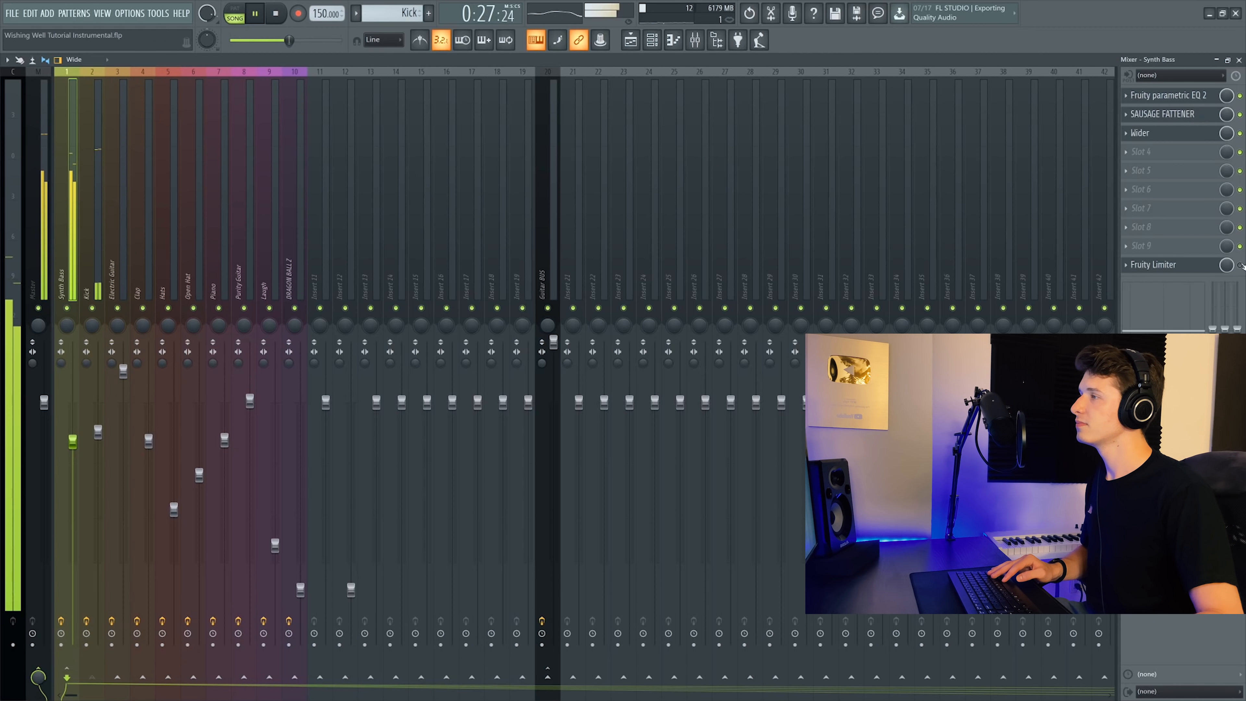
left_click(1241, 266)
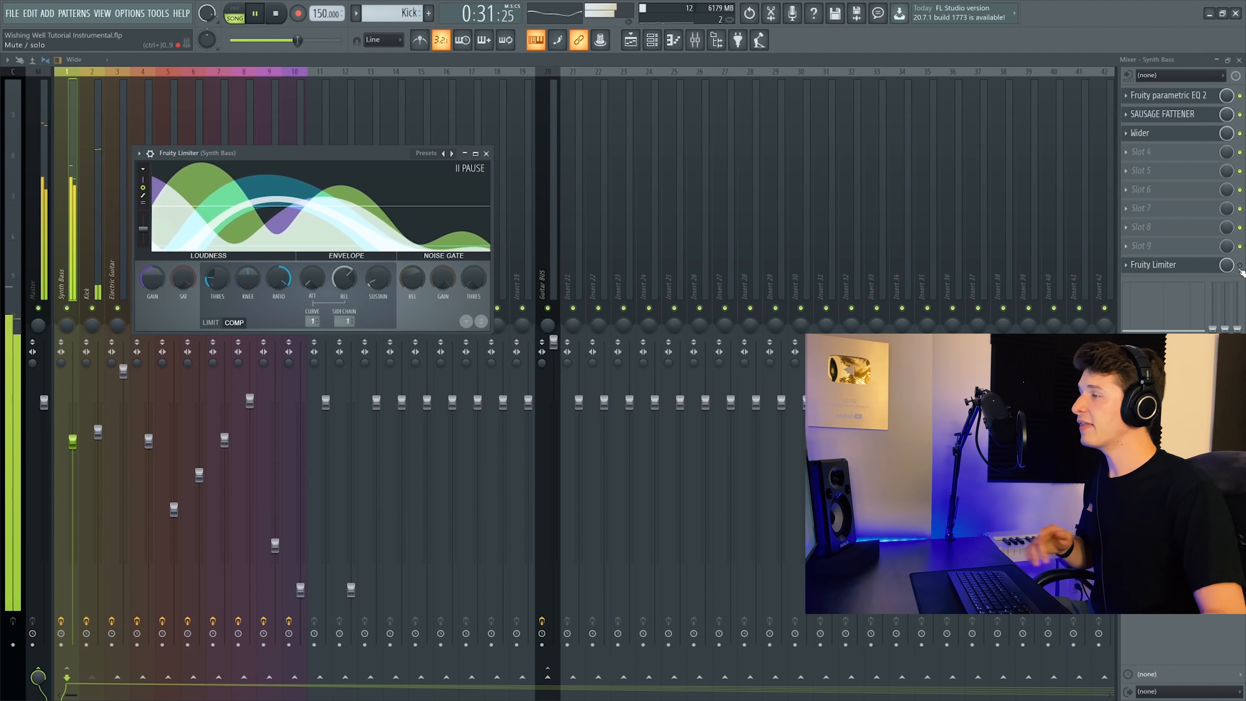
left_click(1241, 271)
left_click(1240, 265)
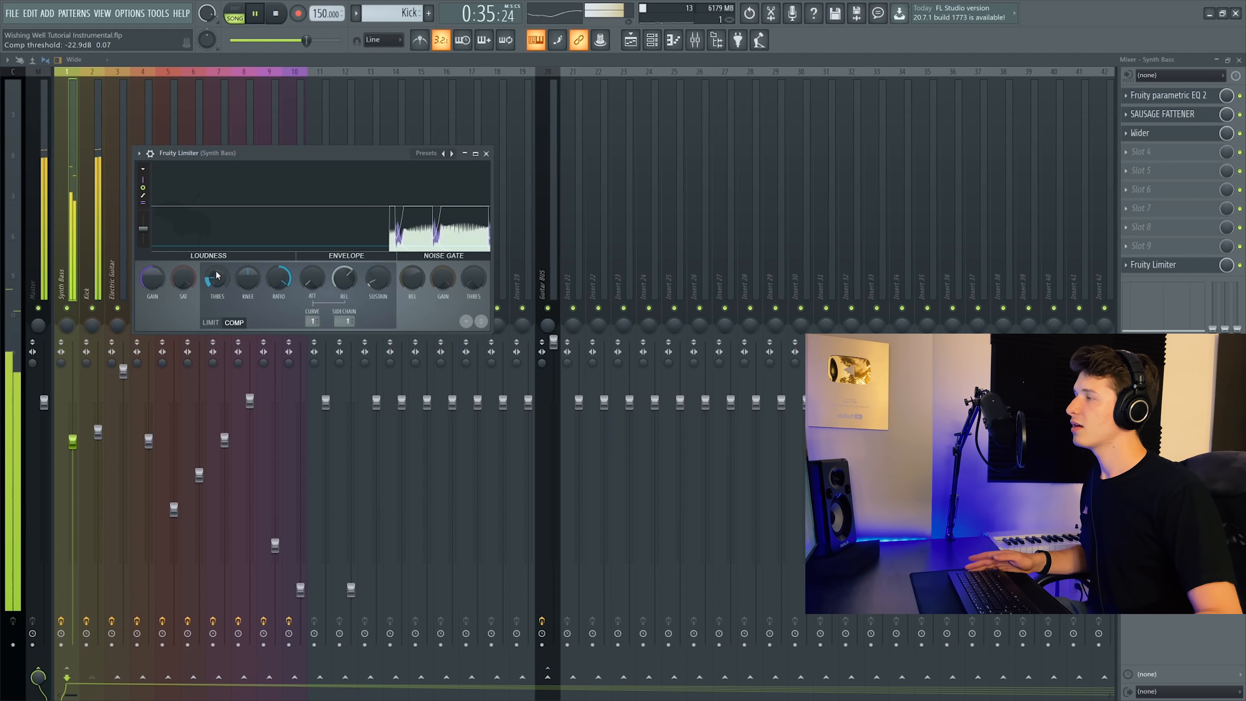
- Try a compression threshold of about -39.4 dB in the Synth Bass track's Fruity Limiter, and undo it
left_click_drag(217, 276, 215, 278)
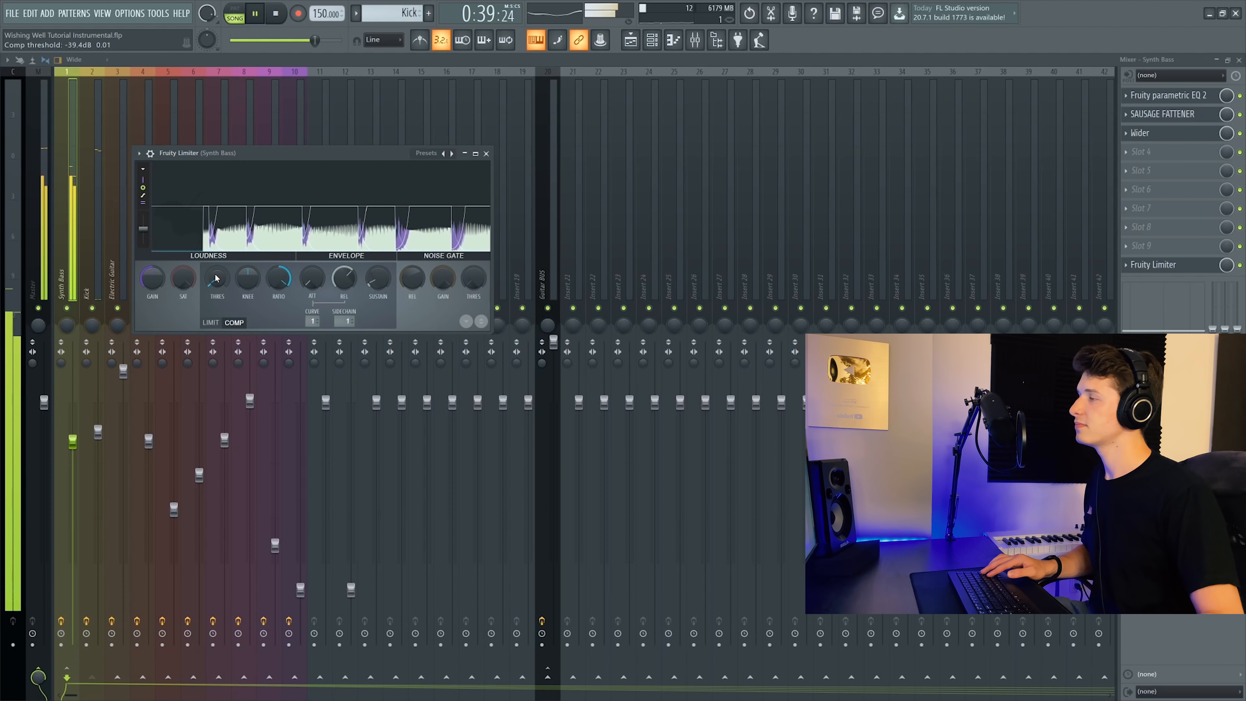
key("ctrl+z")
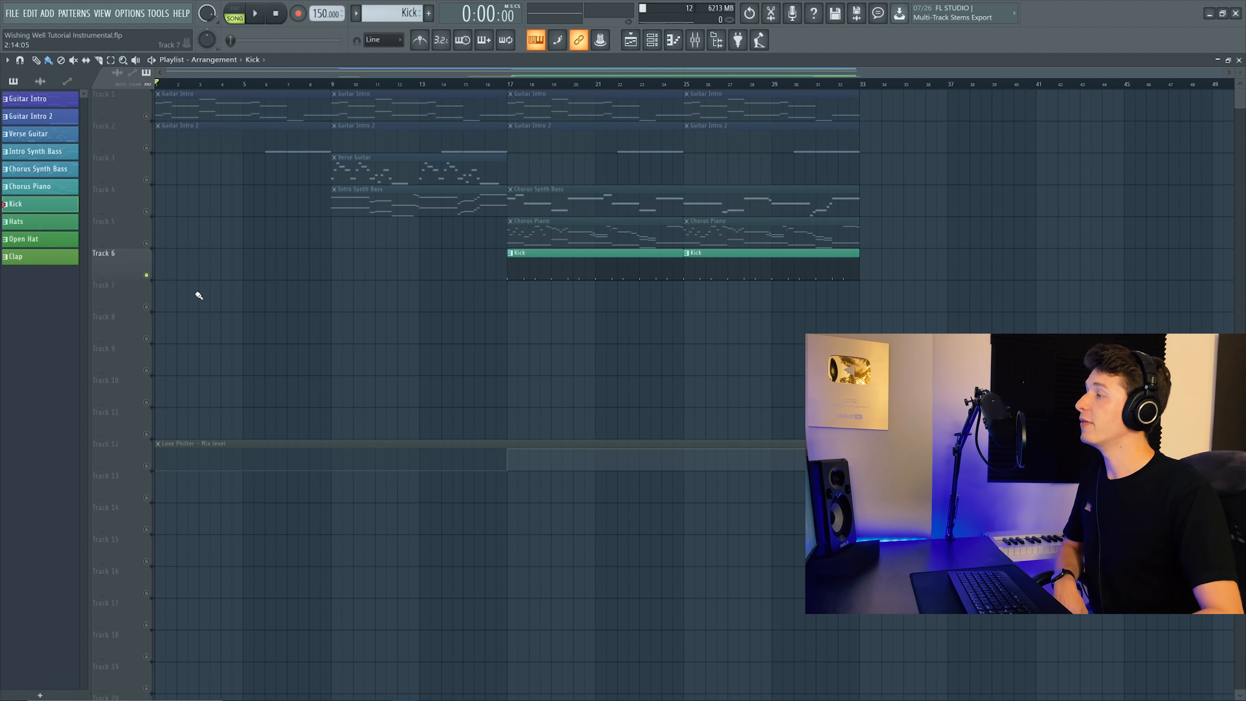
- Unmute Tracks 1 to 5 in the playlist, and inspect the Hit 1, TM-88 open hat and Clap 05 sample settings
left_click_drag(148, 245, 146, 116)
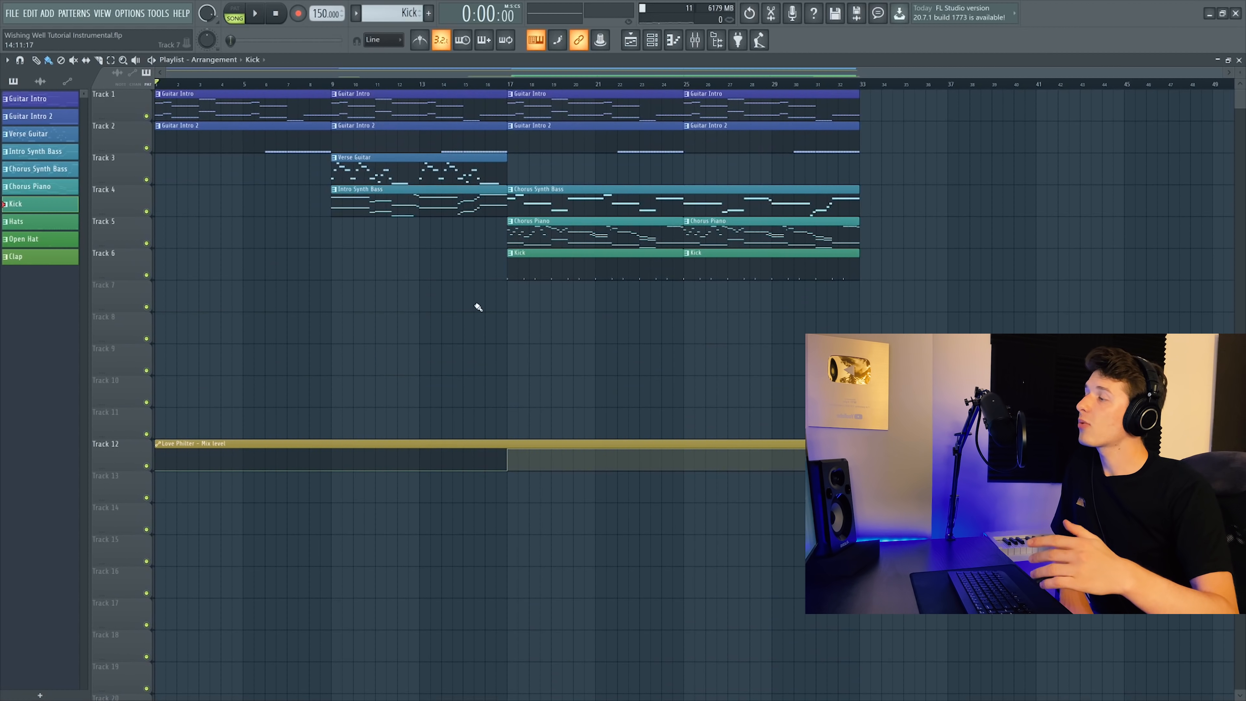
key("F6")
left_click(294, 237)
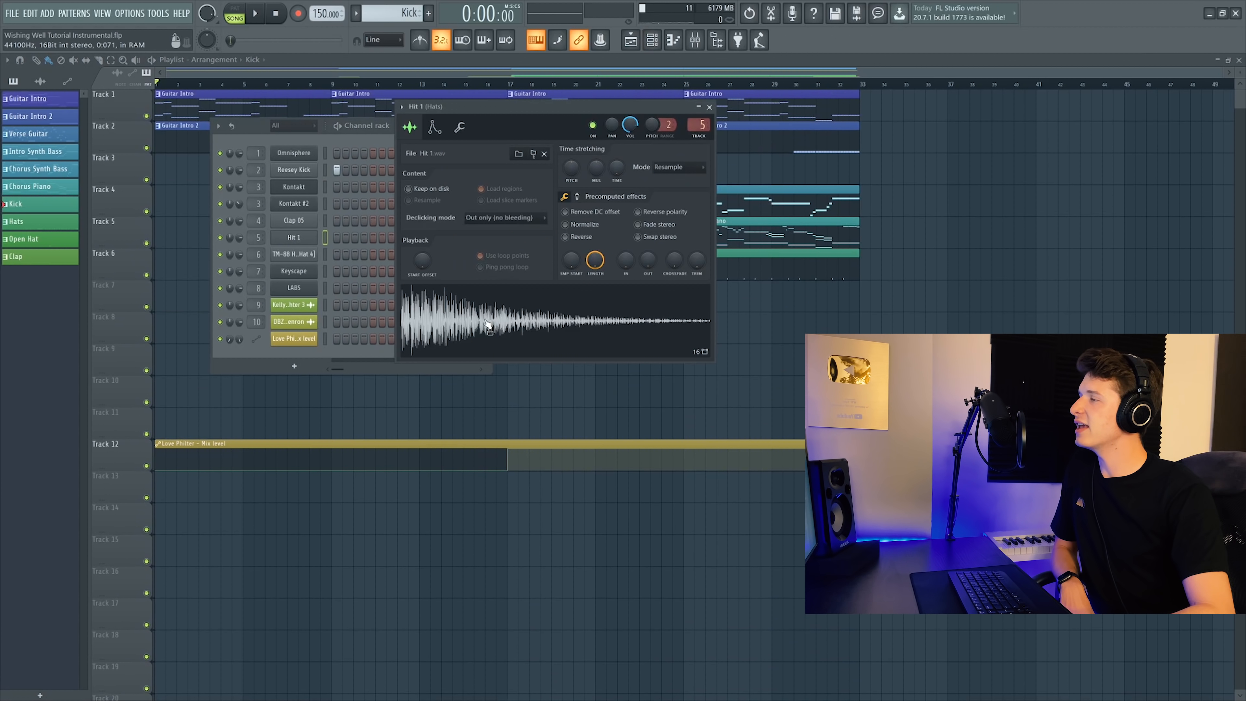
left_click(310, 253)
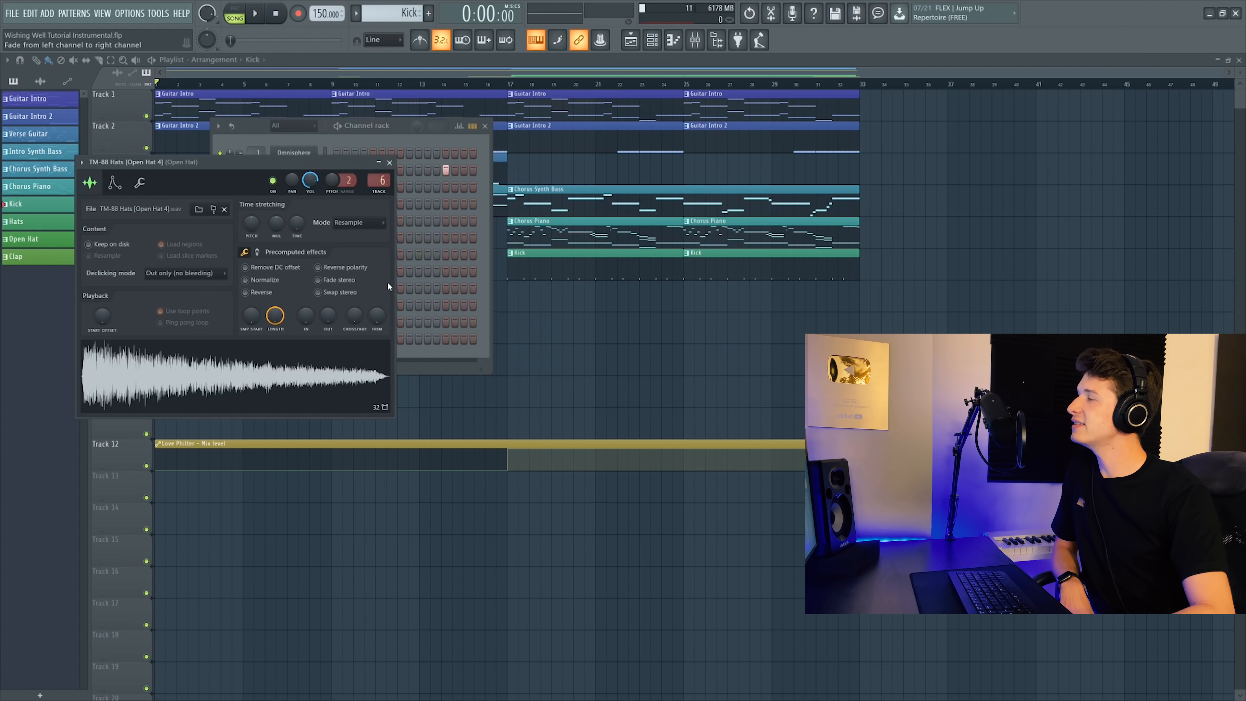
left_click_drag(302, 172, 556, 200)
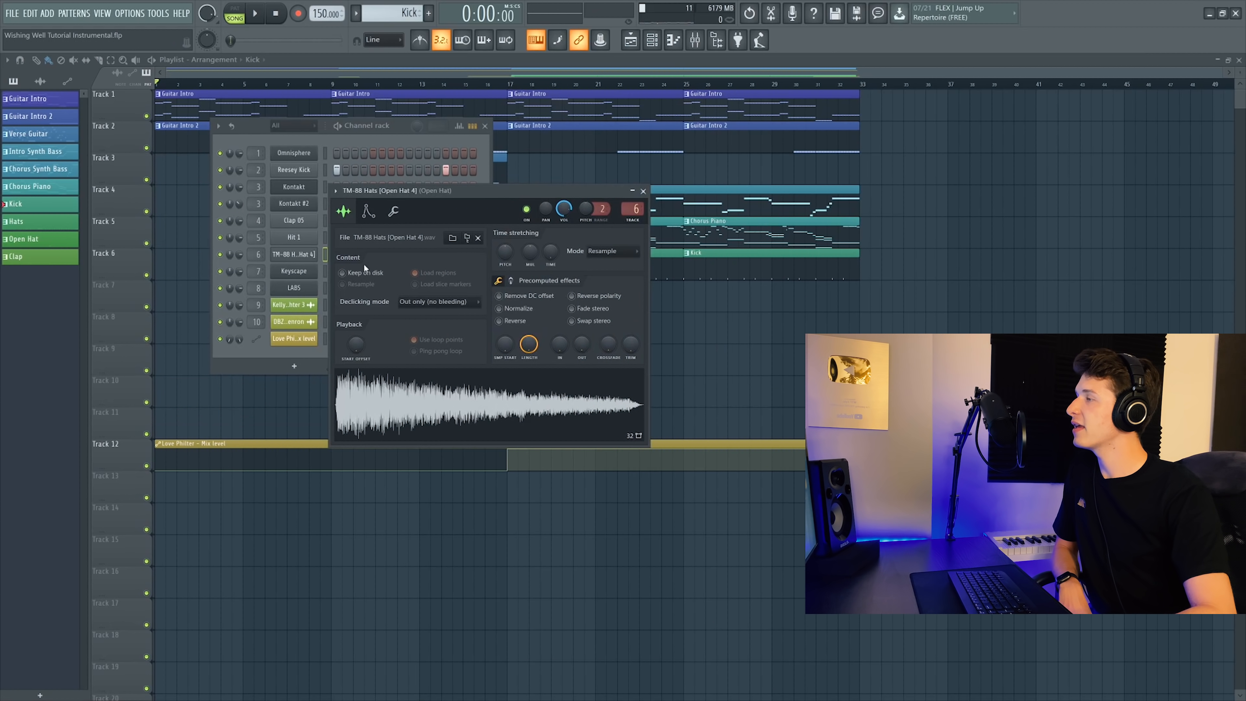
left_click(300, 220)
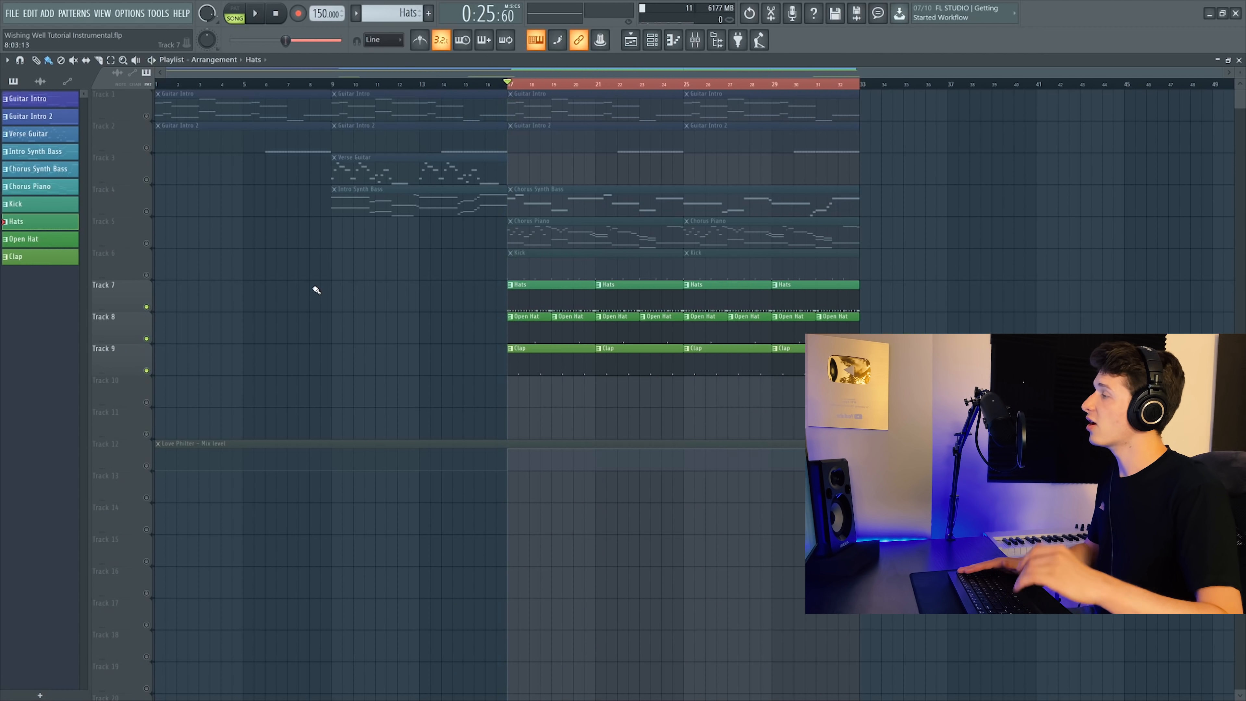
- Play the hat and clap patterns, and switch on SAUSAGE FATTENER and Wider on the Hats mixer track
key("space")
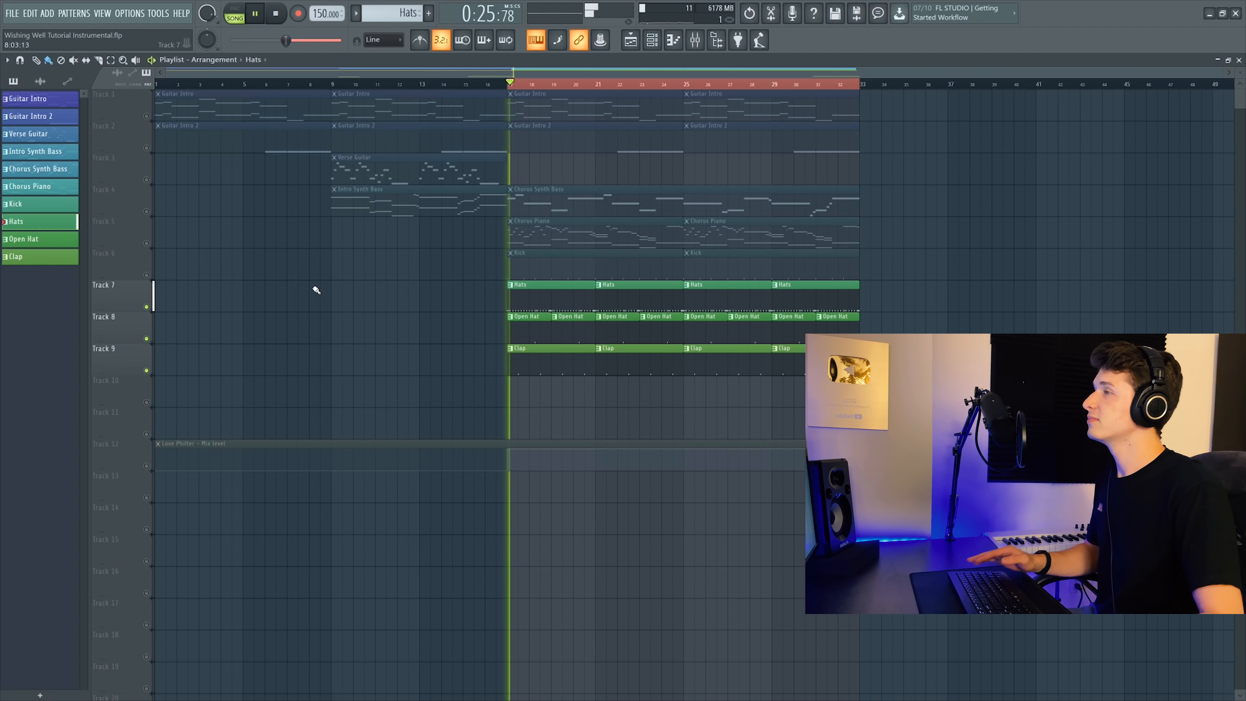
left_click(695, 43)
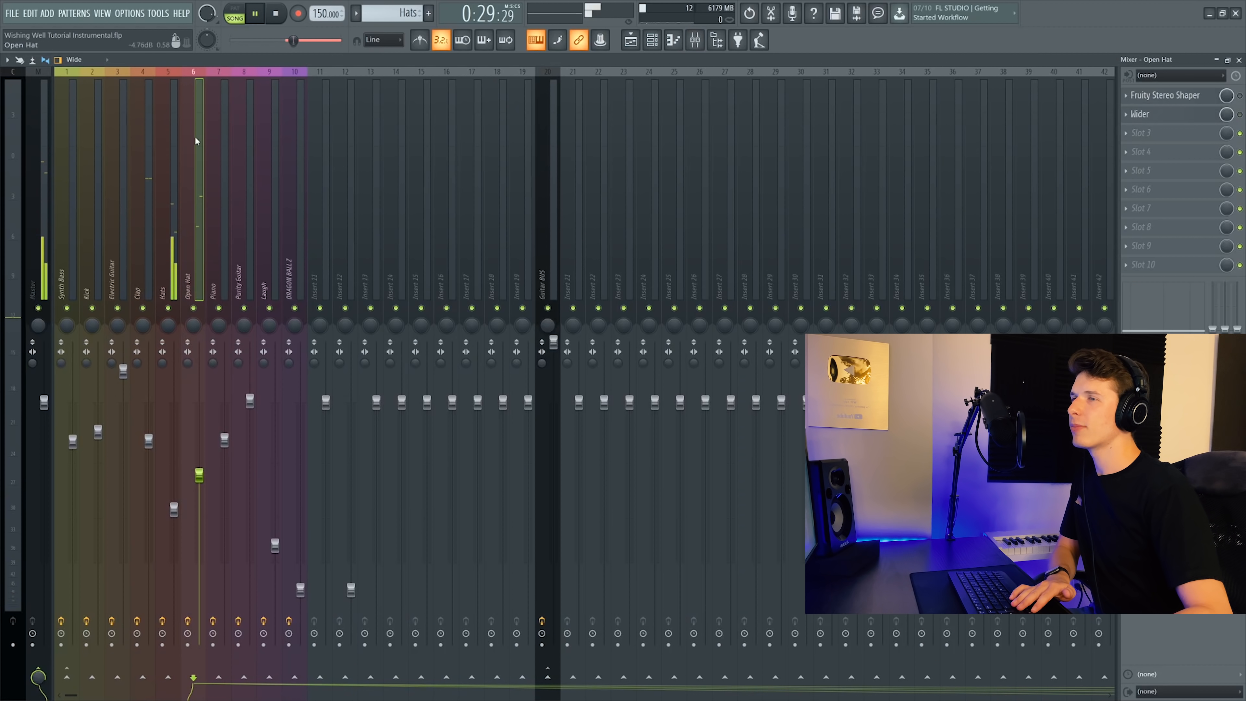
left_click(171, 147)
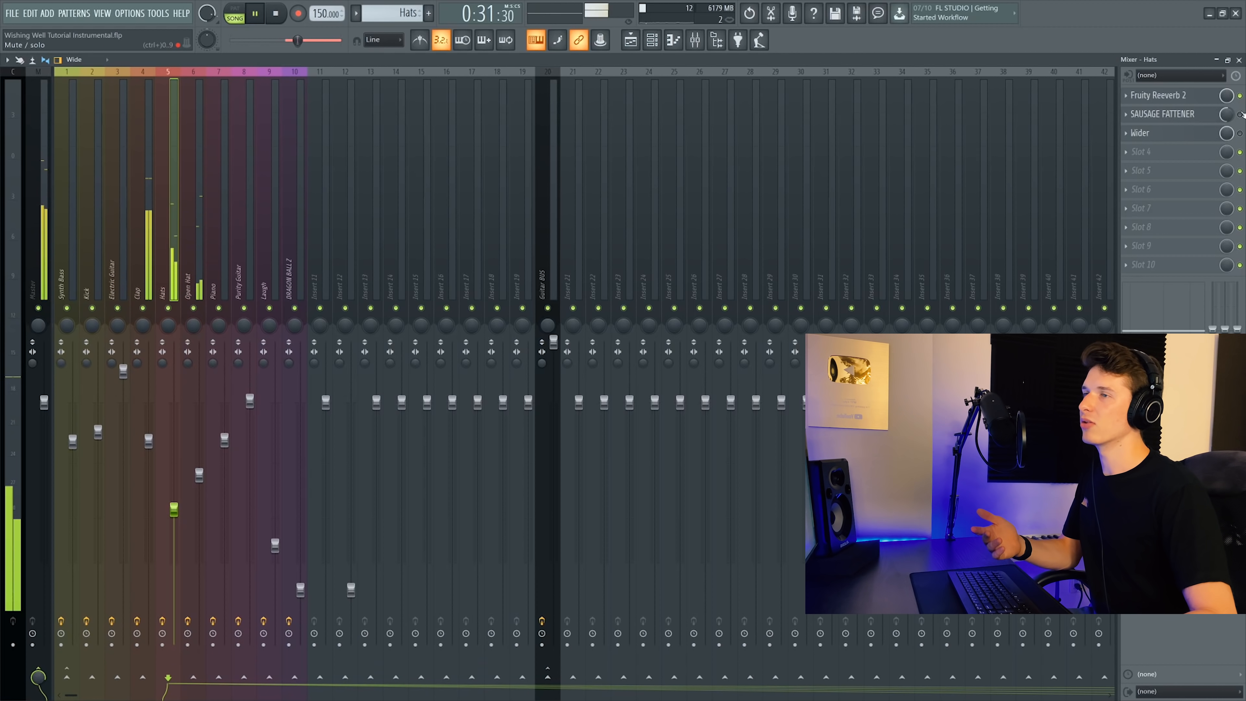
left_click(1189, 114)
left_click(1242, 115)
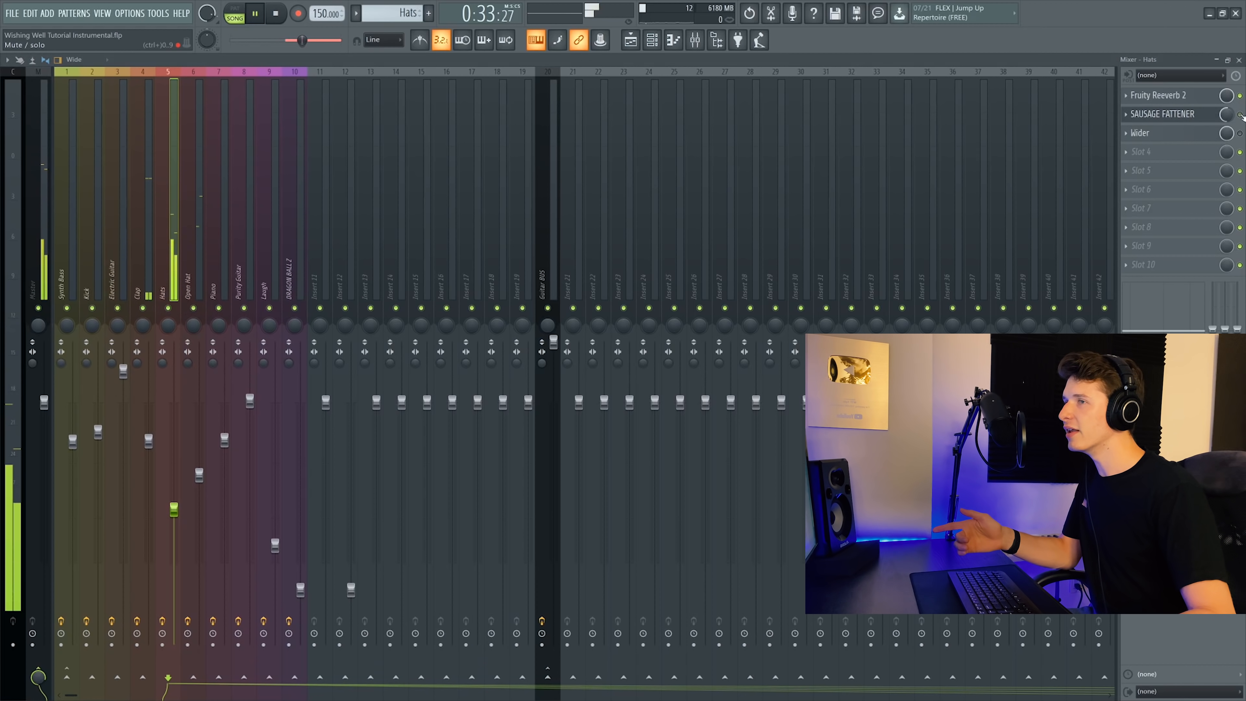
left_click(1241, 133)
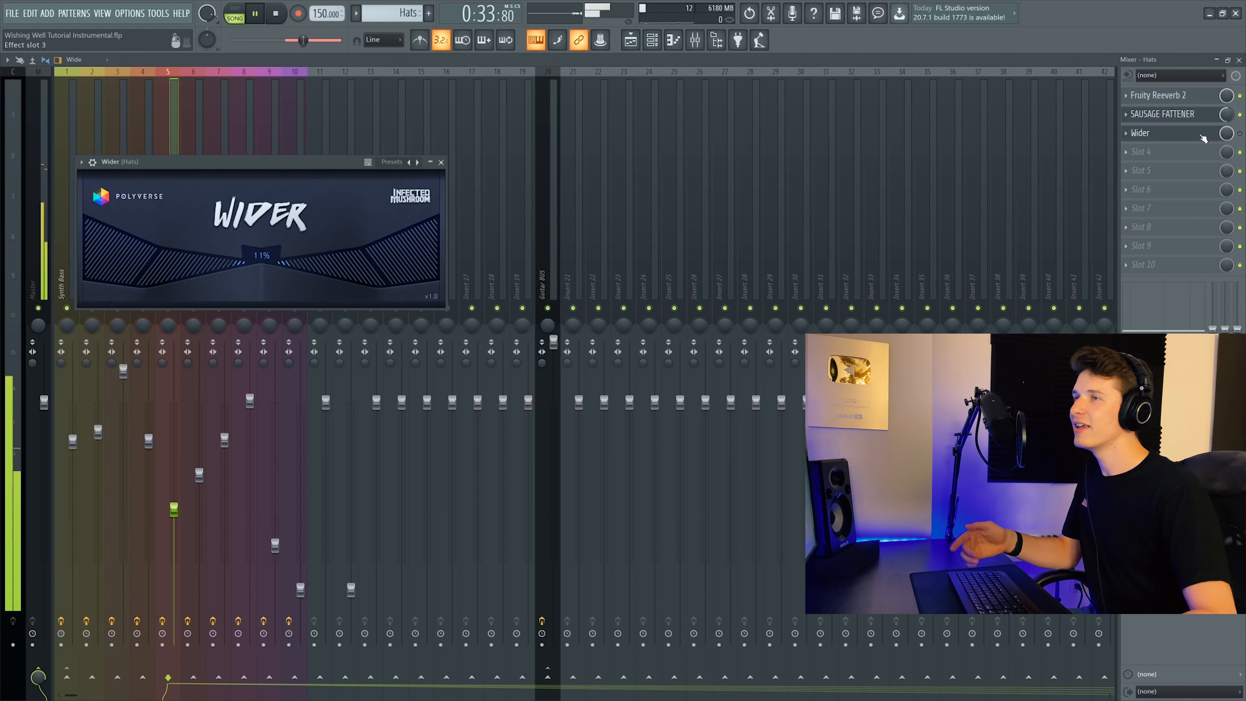
left_click(1242, 137)
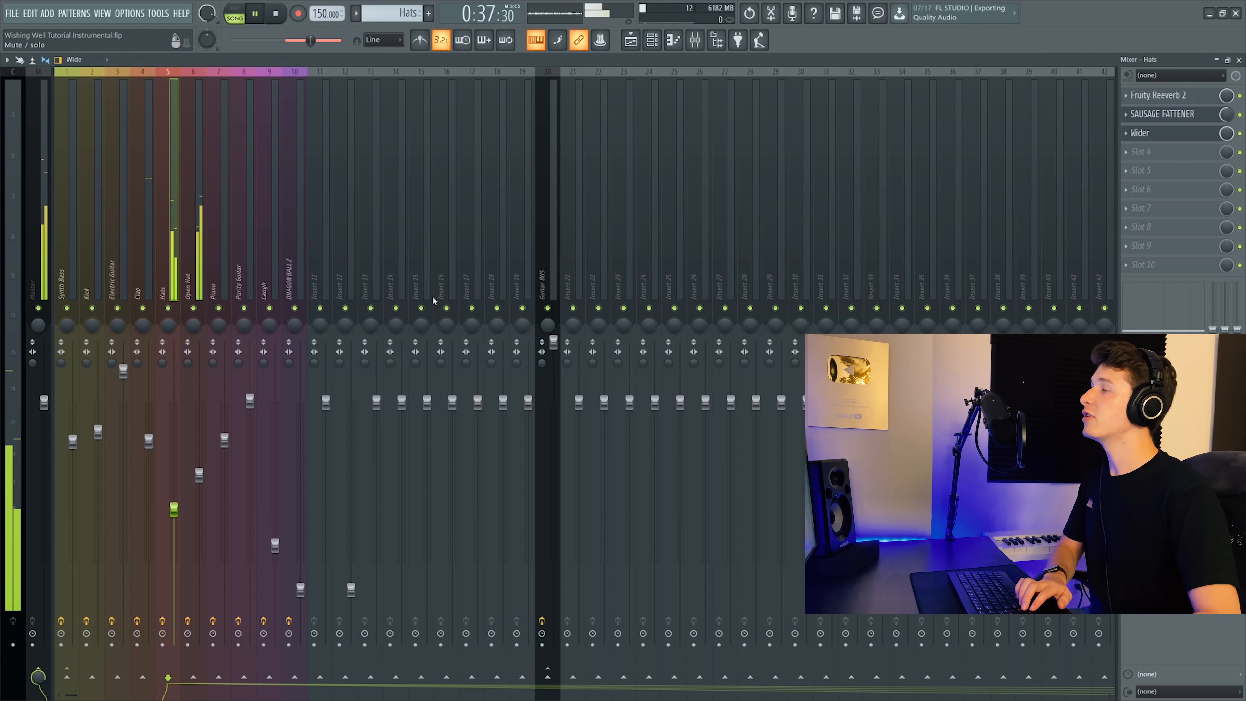
- Open and switch on Fruity Stereo Shaper and Wider on the Open Hat mixer track
key("Right")
left_click(1192, 99)
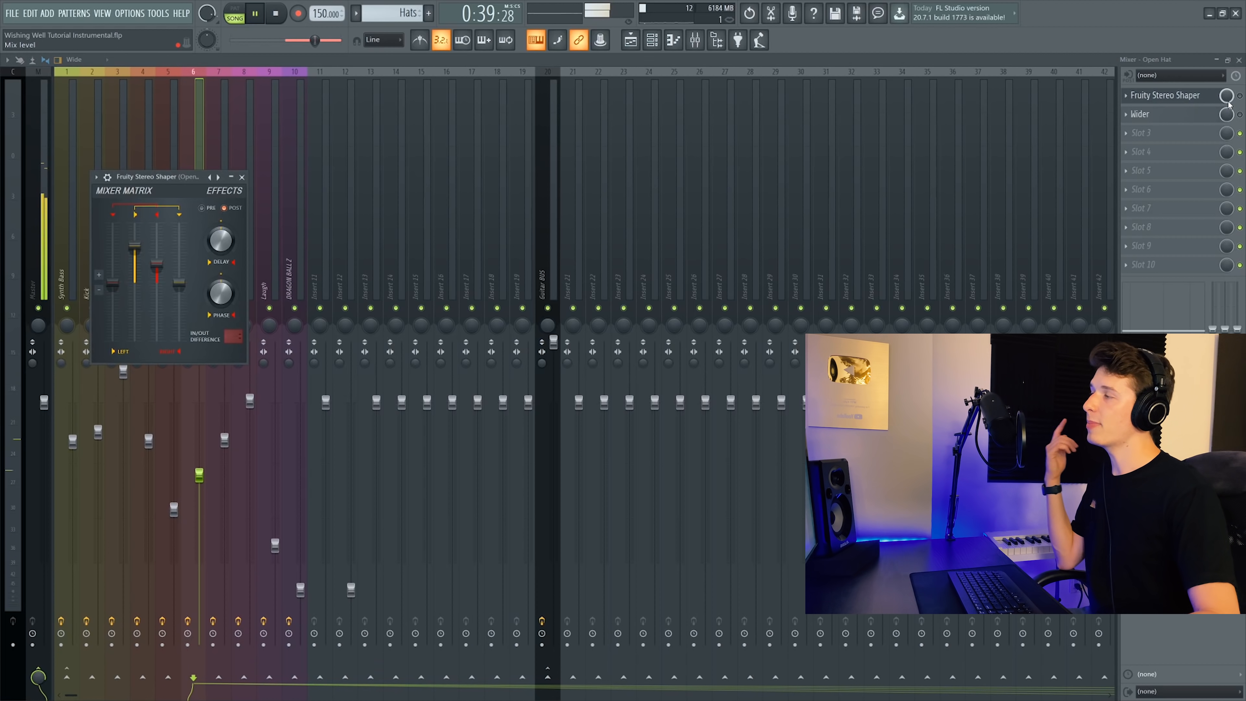
left_click(1239, 96)
left_click(1206, 113)
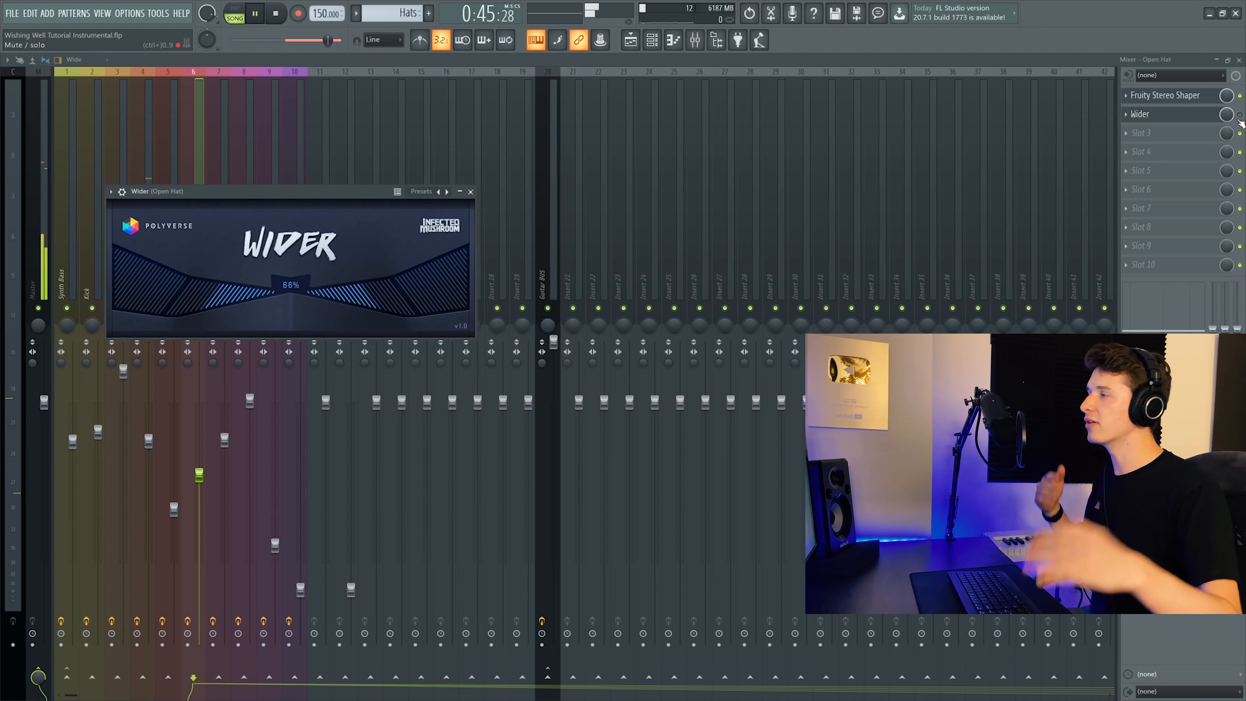
left_click(1239, 116)
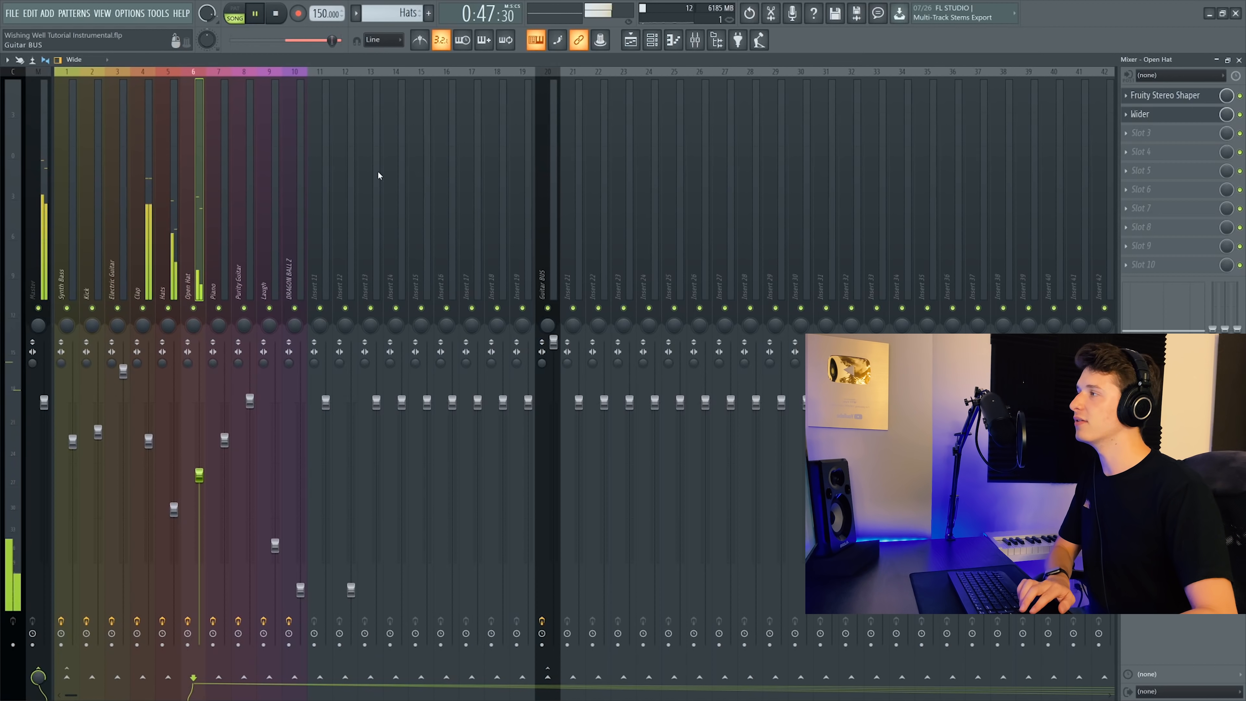
- Open the first effect on the Clap mixer track
left_click(154, 225)
left_click(1170, 94)
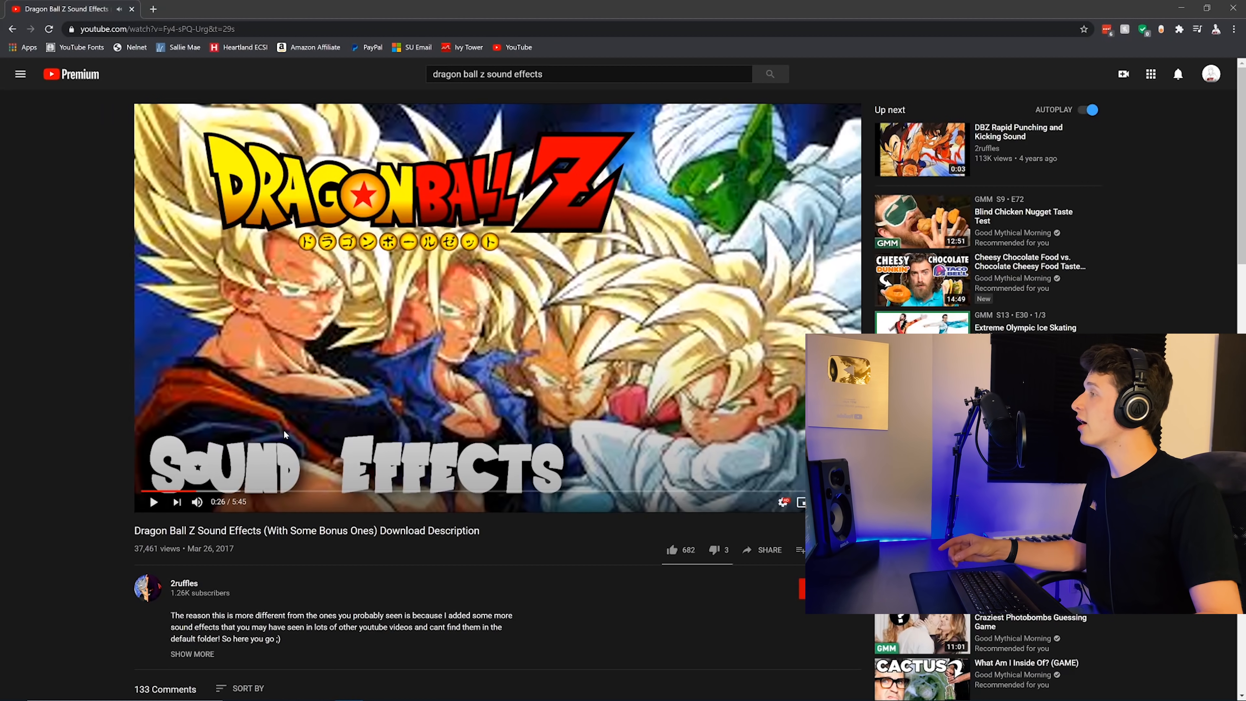
- Play the Dragon Ball Z sound effects video on YouTube, and place the DBZ Shenron clip on Track 10 at bar 15
key("space")
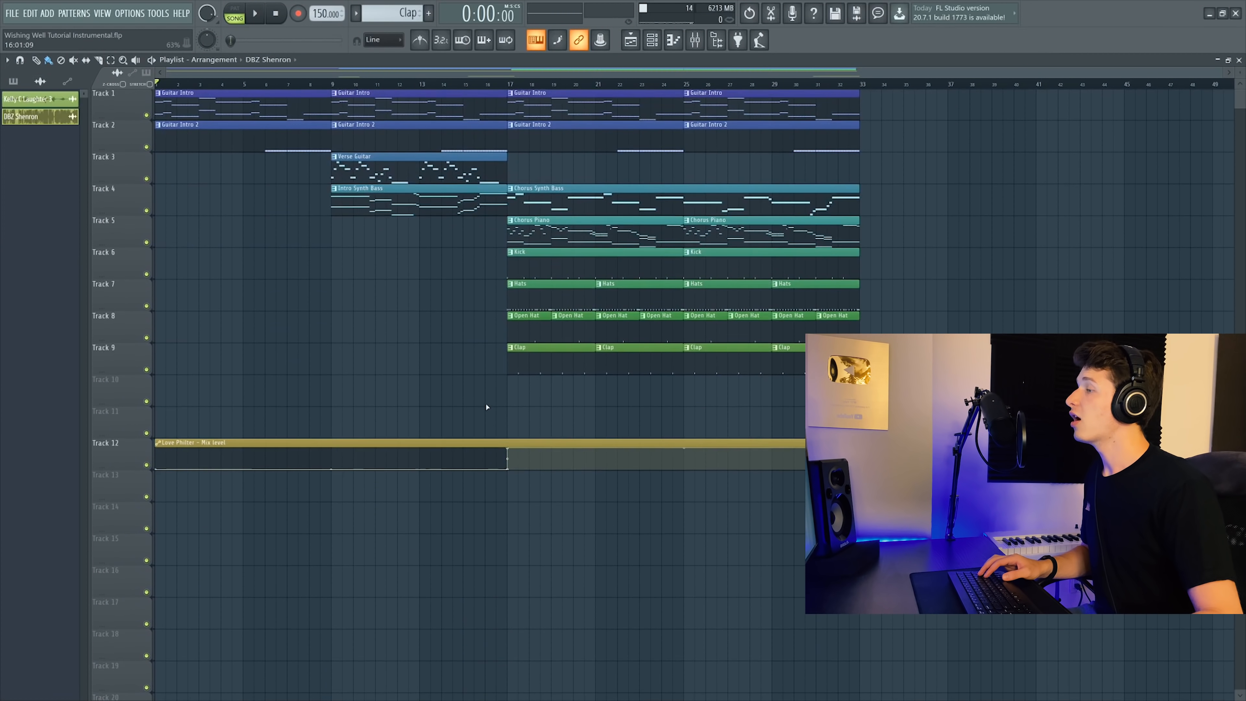
left_click_drag(449, 397, 455, 401)
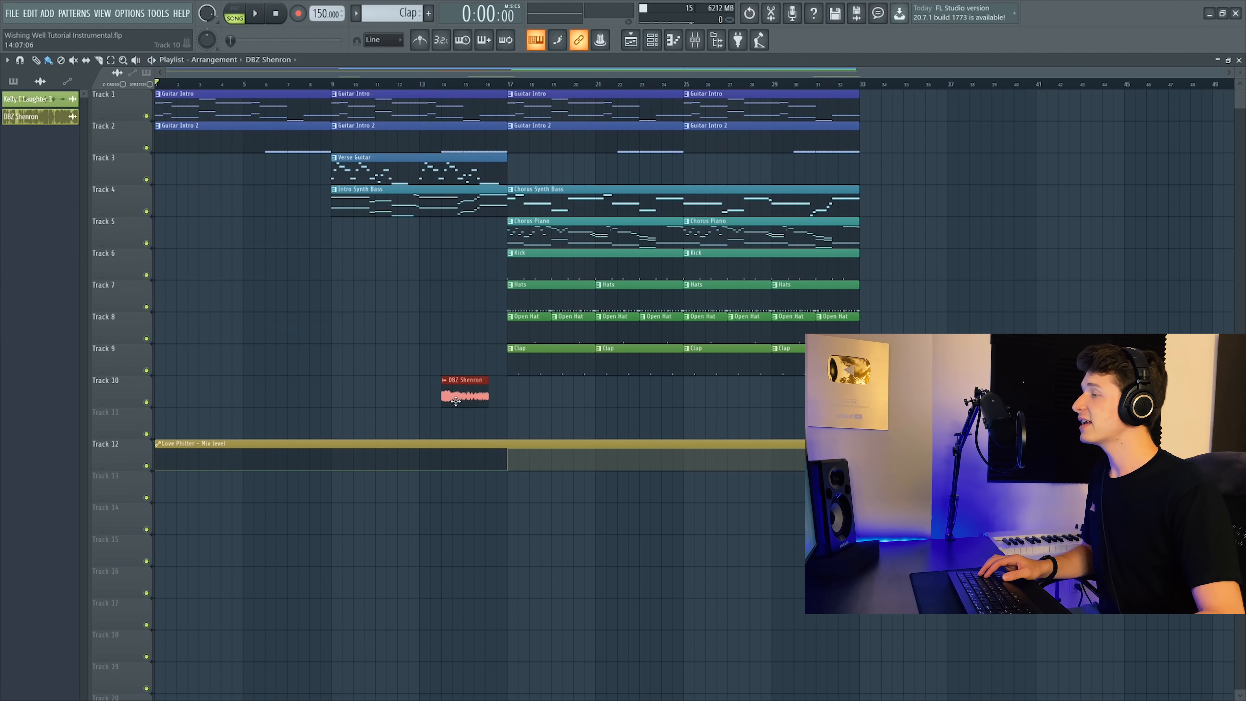
left_click(528, 406, "ctrl")
scroll(483, 395, "up", 6)
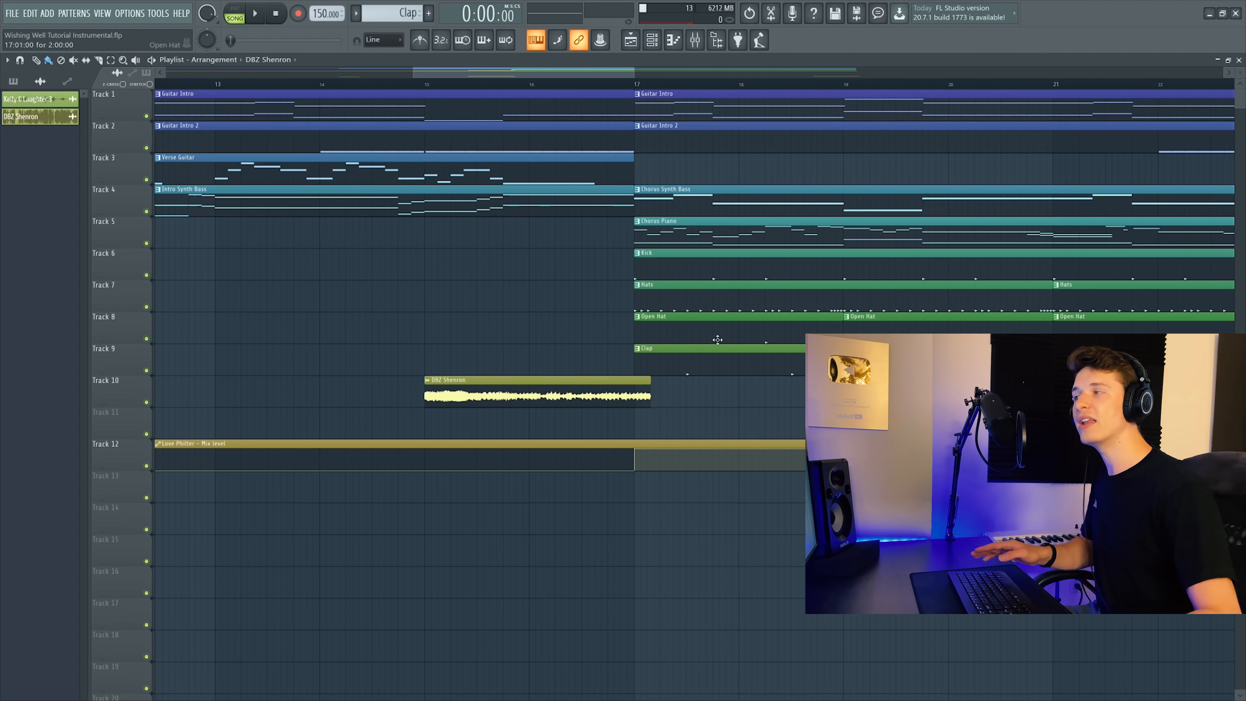
scroll(705, 304, "down", 6)
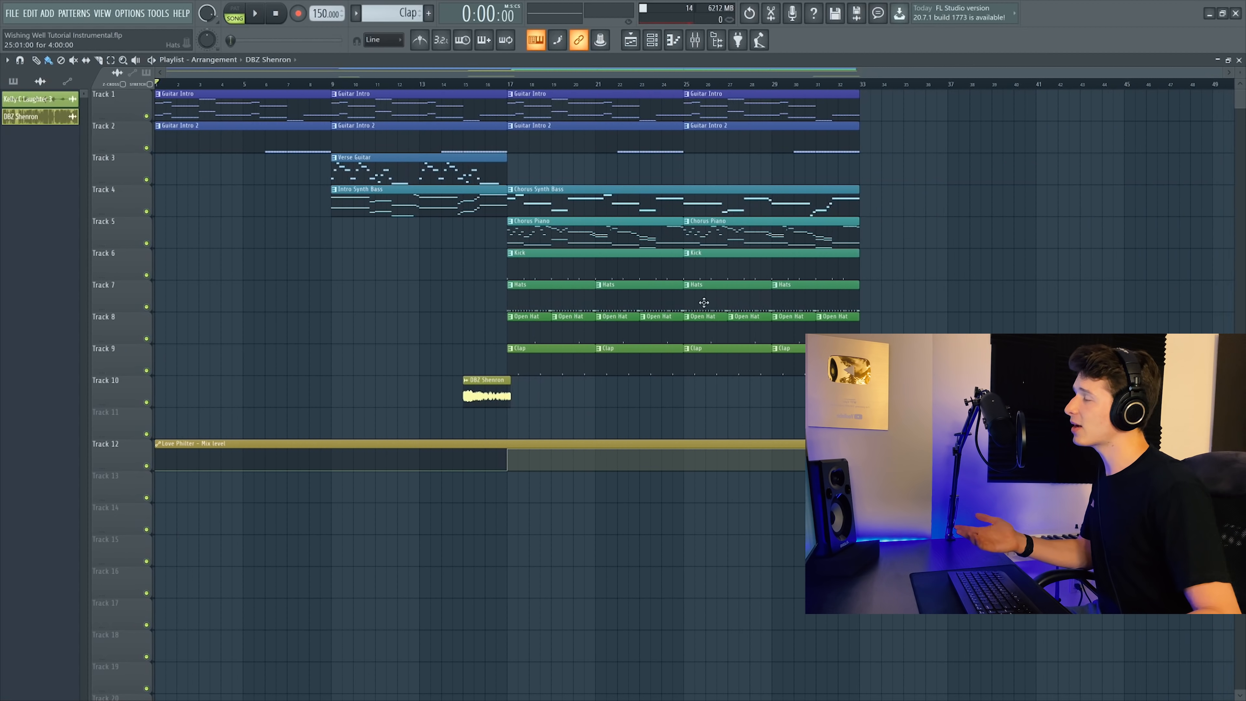
- Play the DBZ Shenron clip on its own, checking the mixer during playback
left_click(702, 50)
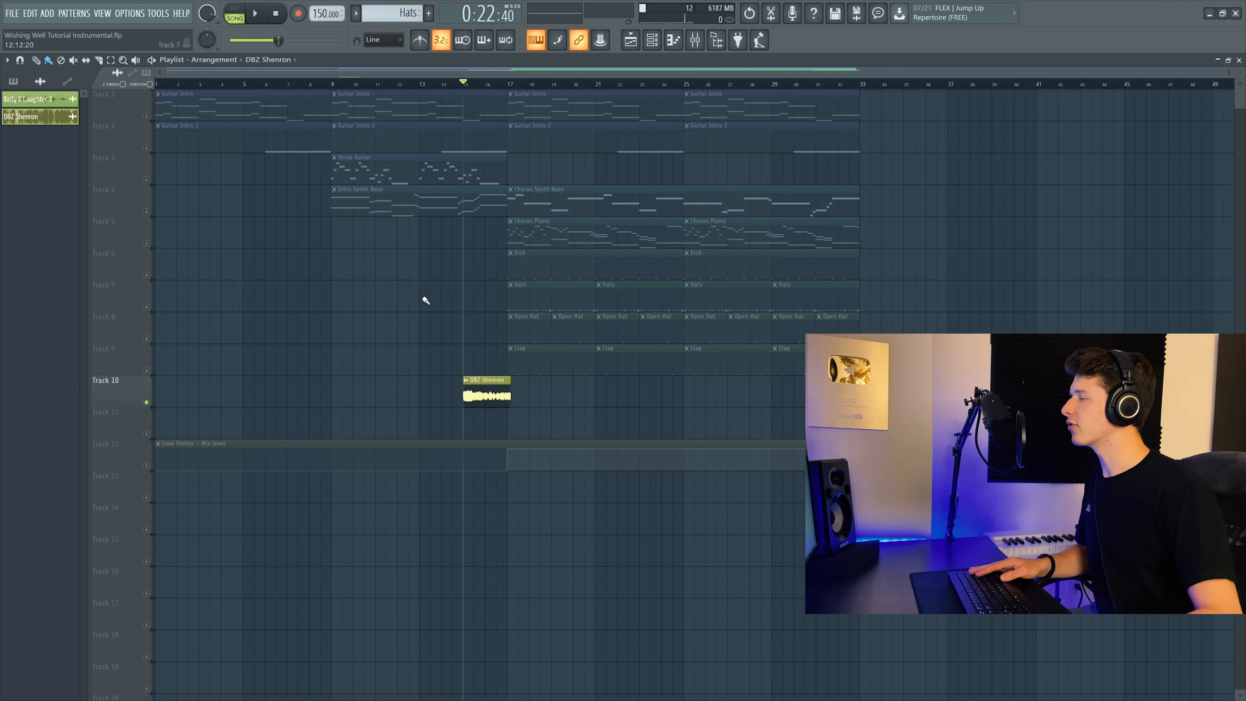
key("space")
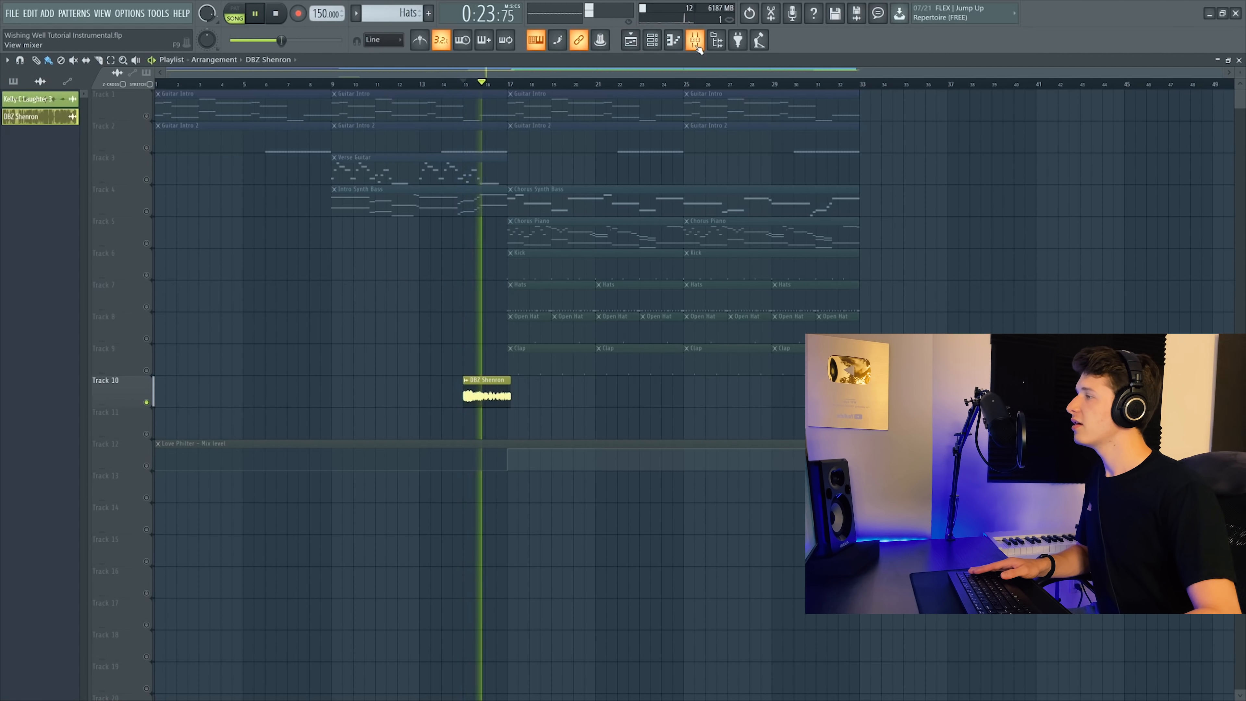
left_click(699, 49)
left_click(631, 40)
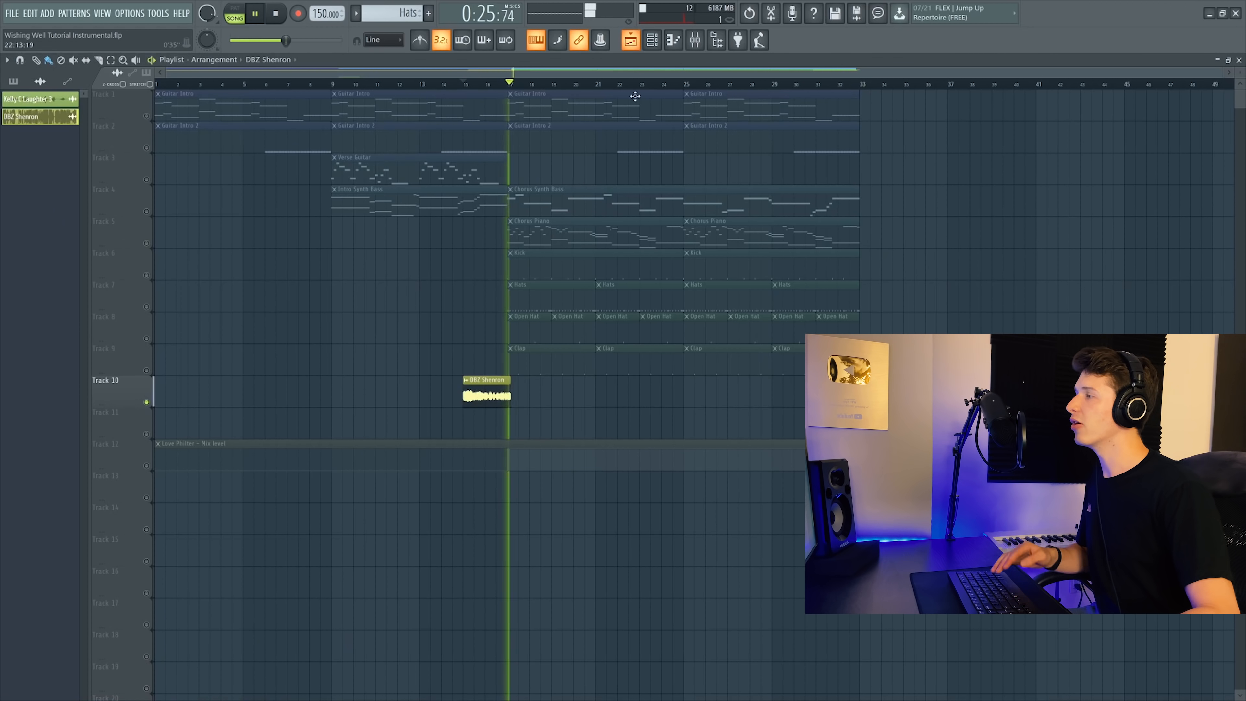
key("space")
key("space")
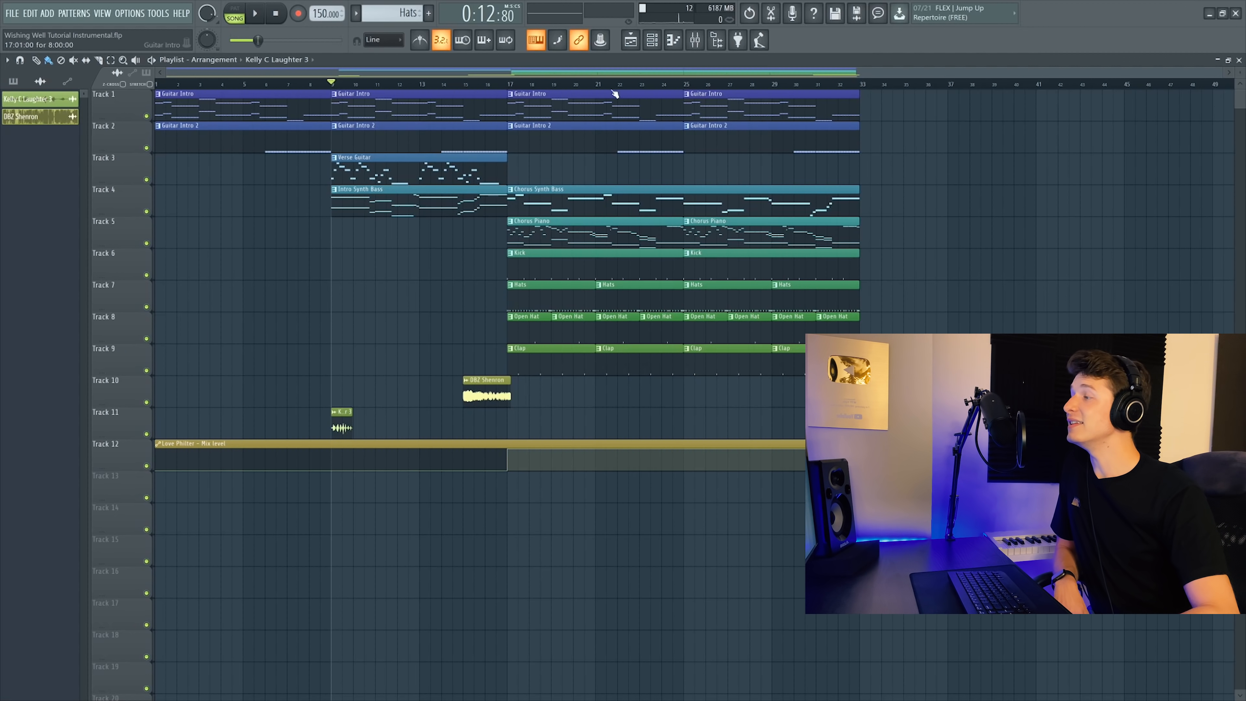
- Open the laughter sample's channel, and inspect Fruity Reeverb 2 and Fruity Delay 2 on the Laugh mixer track
left_click(652, 40)
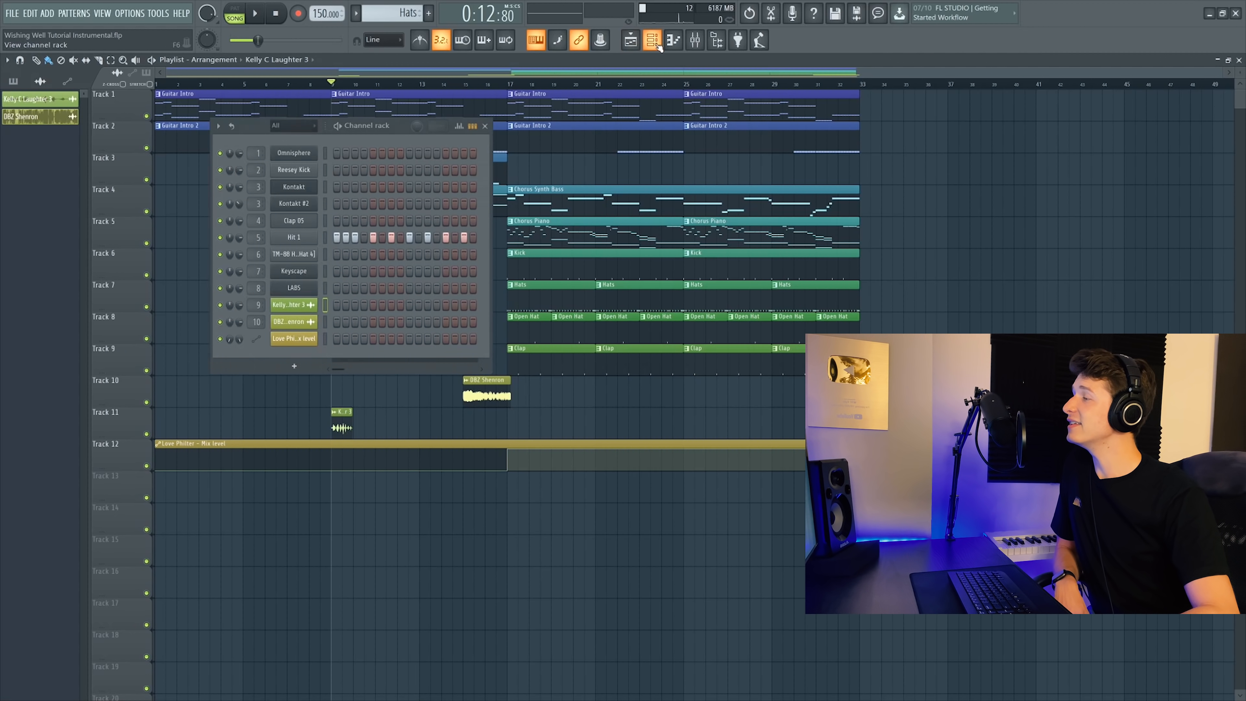
left_click(291, 312)
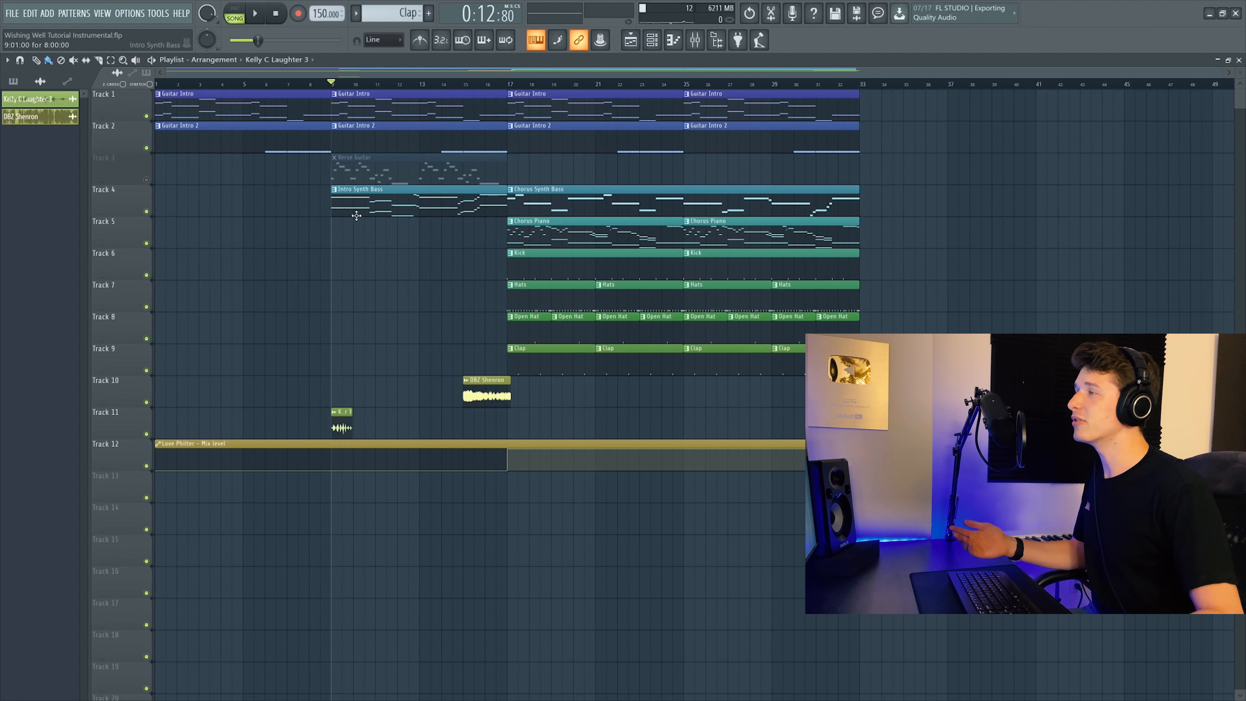
key("F9")
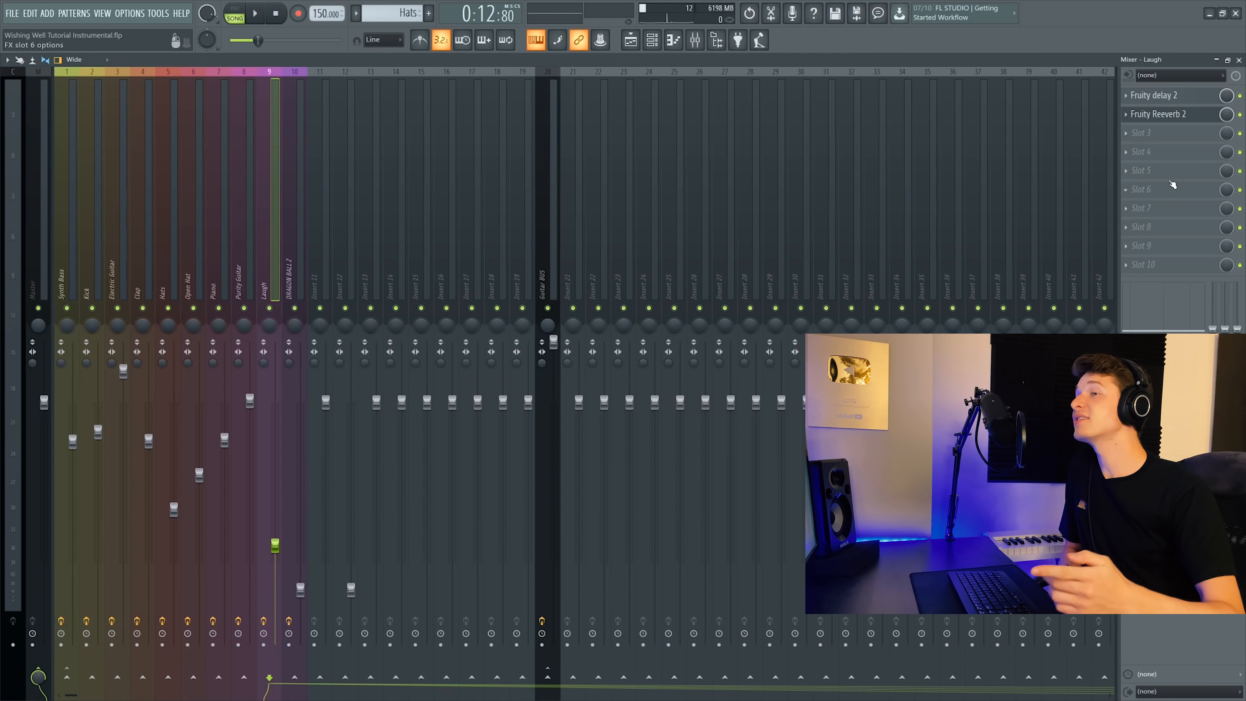
left_click(1157, 114)
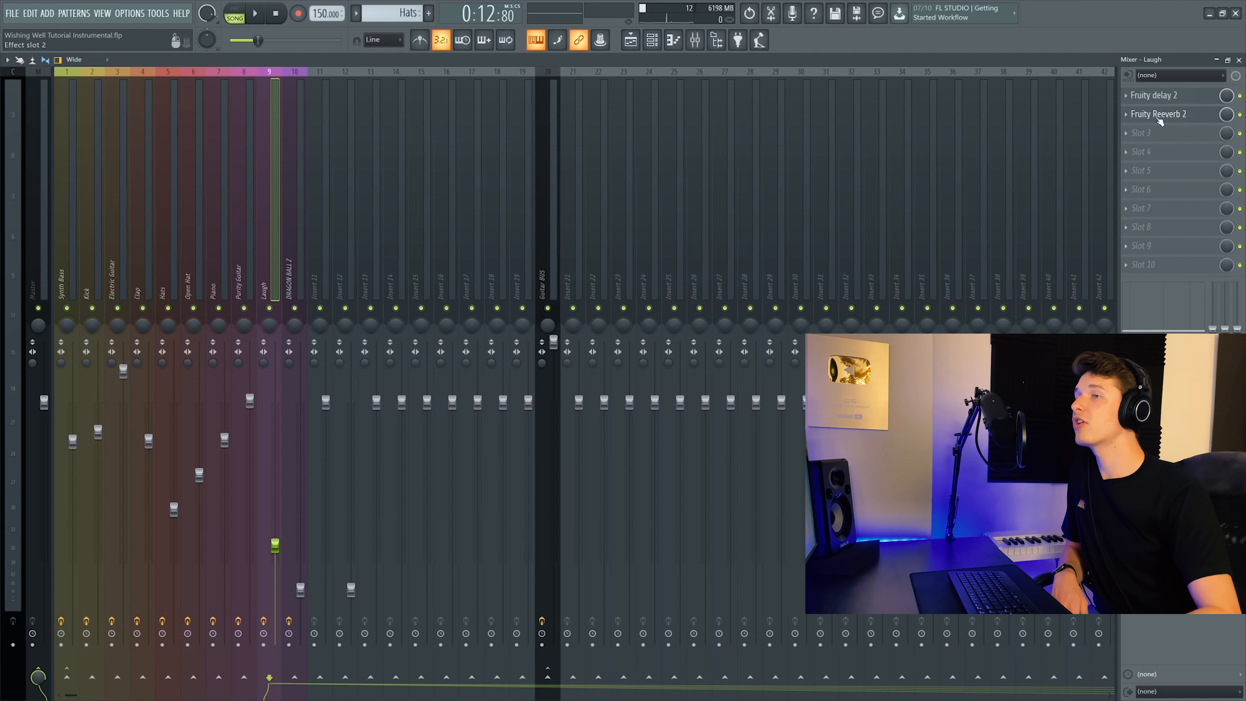
left_click(1155, 99)
left_click(1155, 100)
left_click(1169, 99)
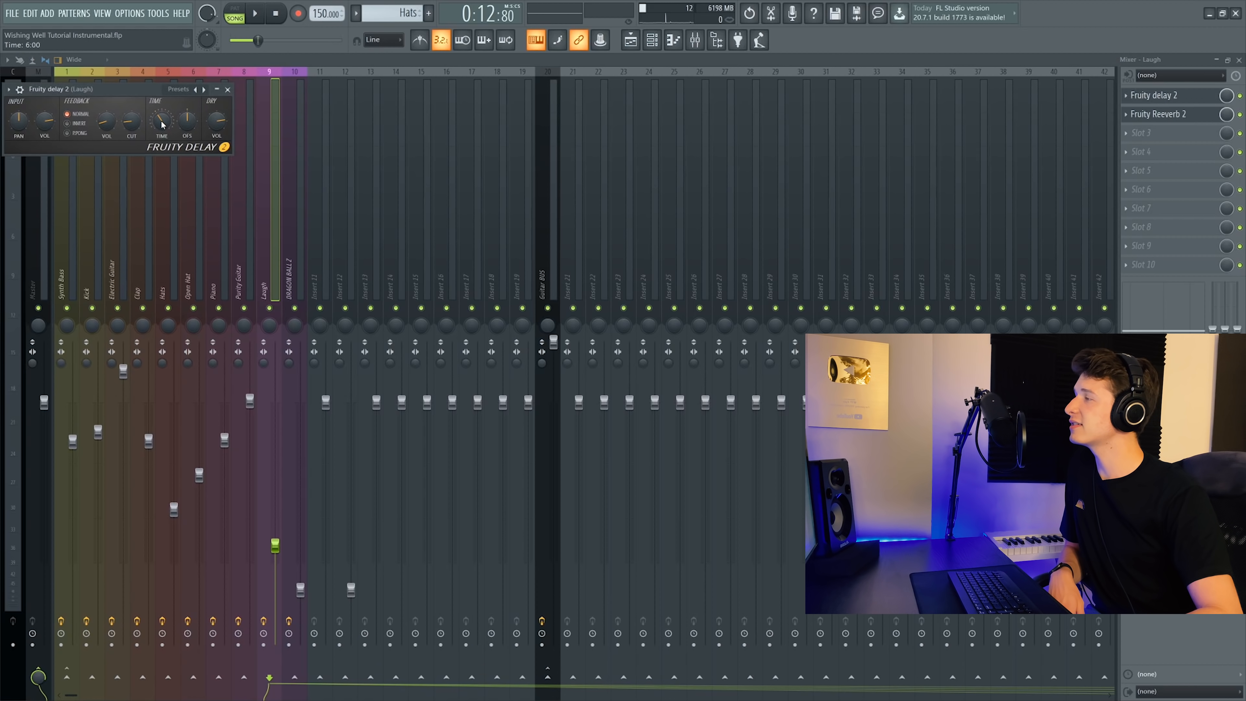
left_click(228, 89)
- Play the soloed laughter clip on Track 11 from bar 9 of the playlist
key("F5")
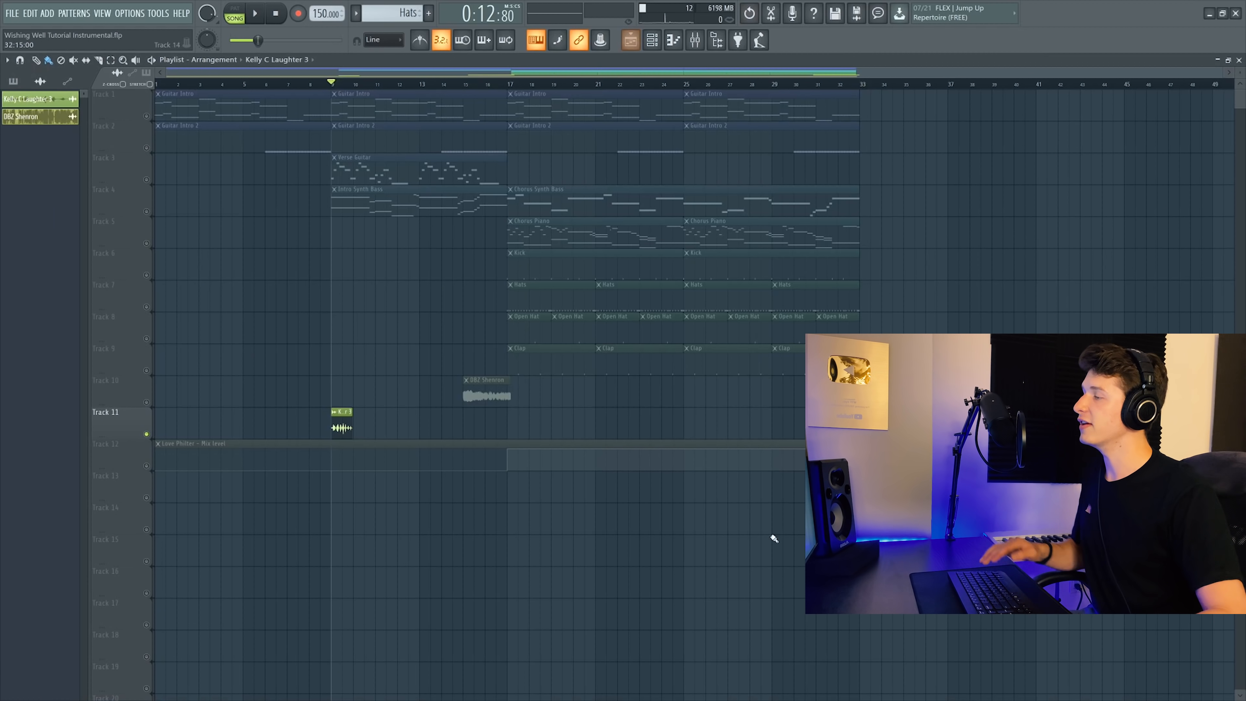
key("space")
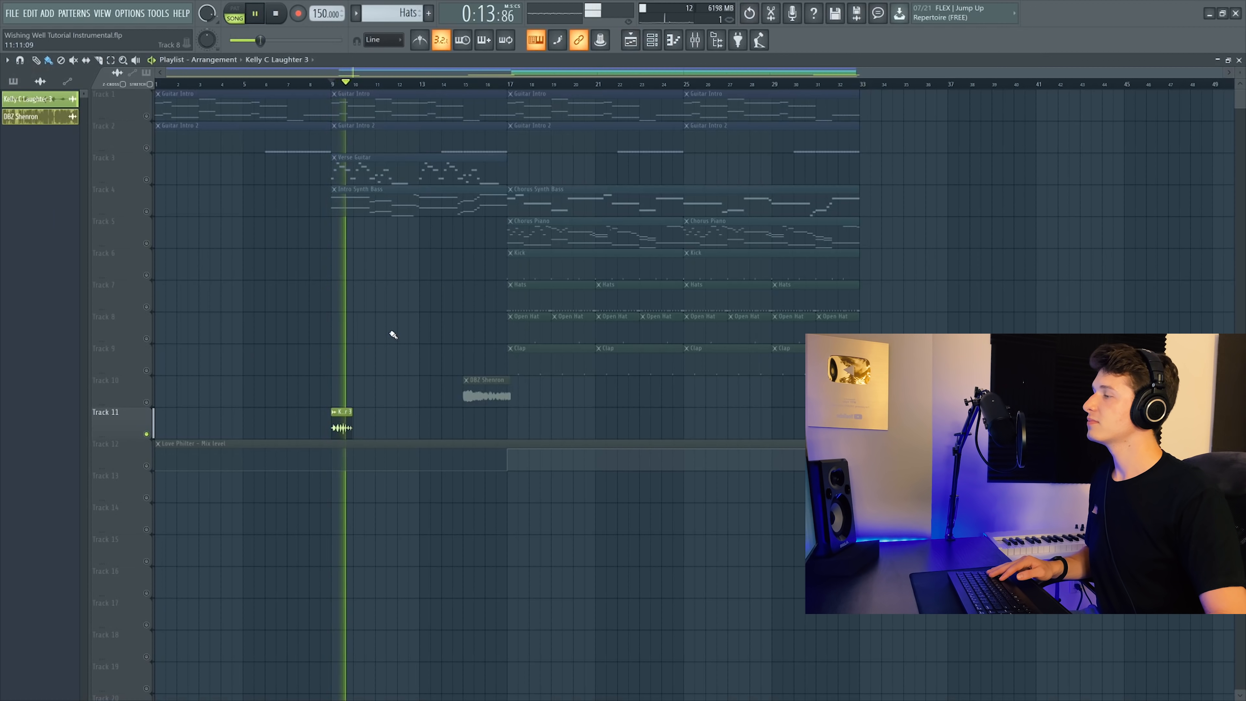